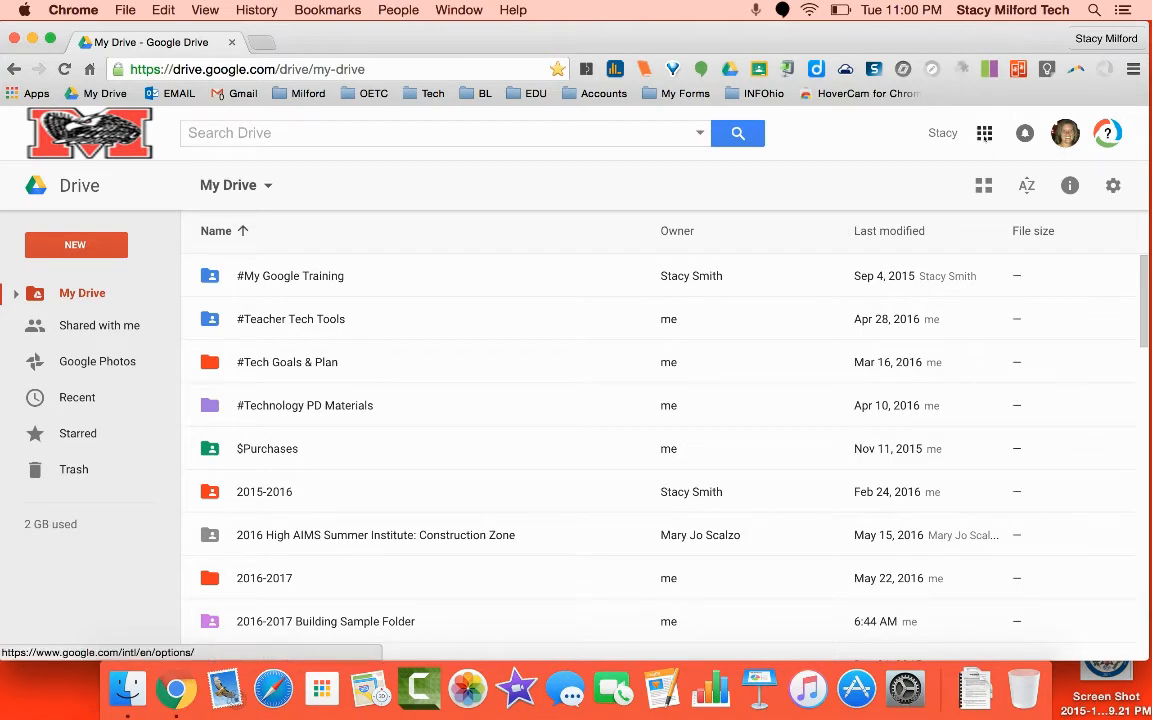
Open Google Calendar from Drive and compare the Week and Month views, finishing in Month view.
left_click(985, 133)
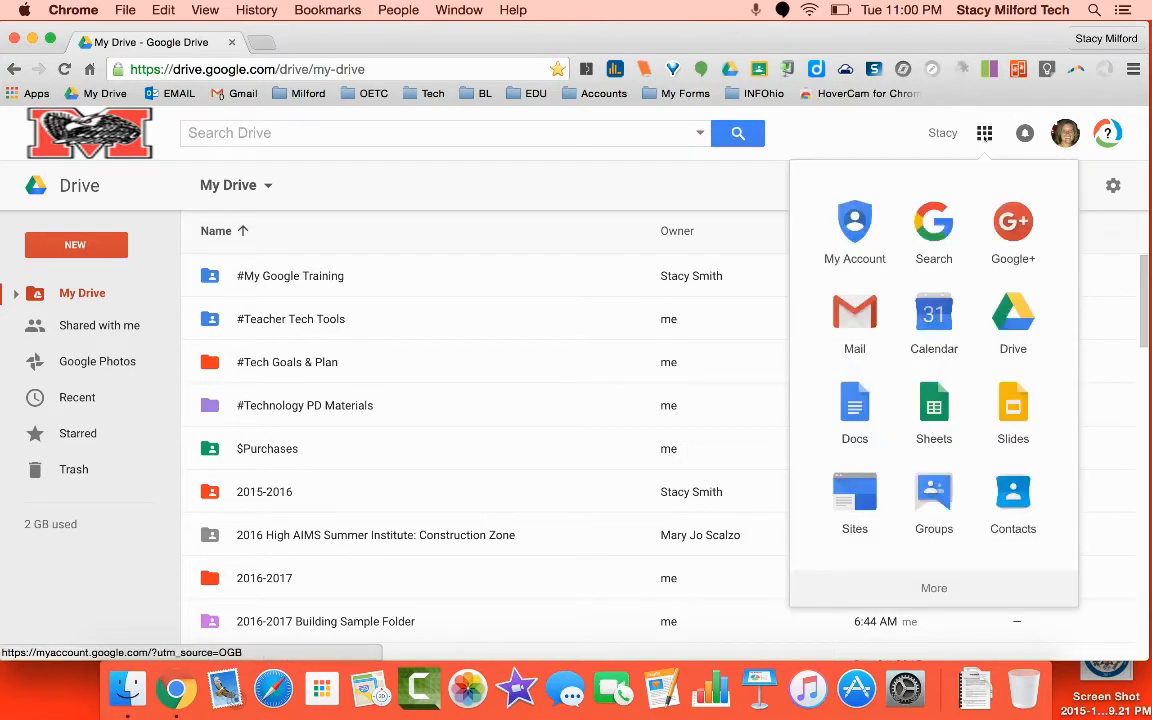
left_click(934, 318)
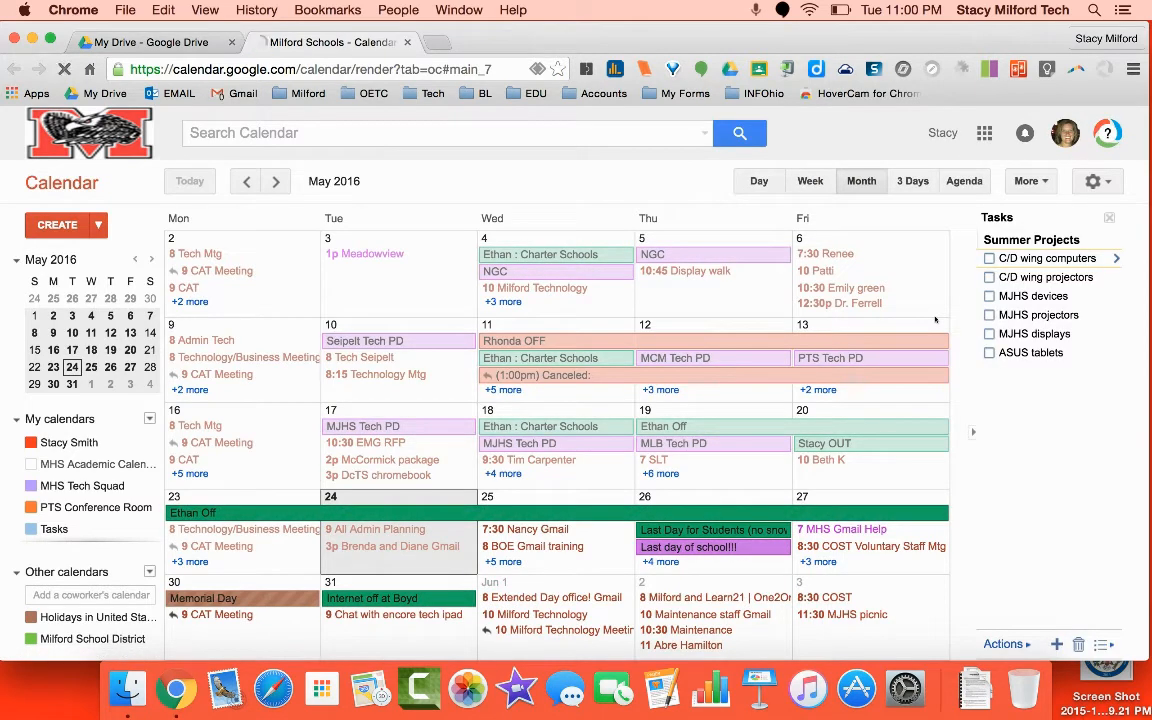
left_click(809, 180)
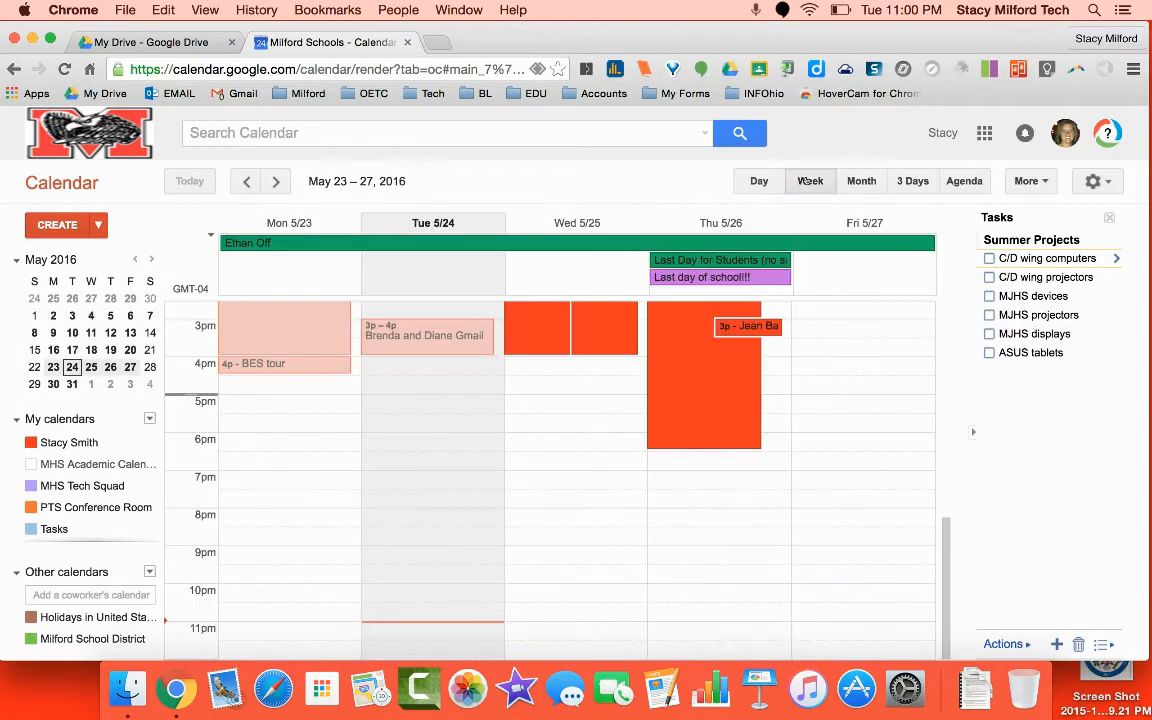
left_click(860, 181)
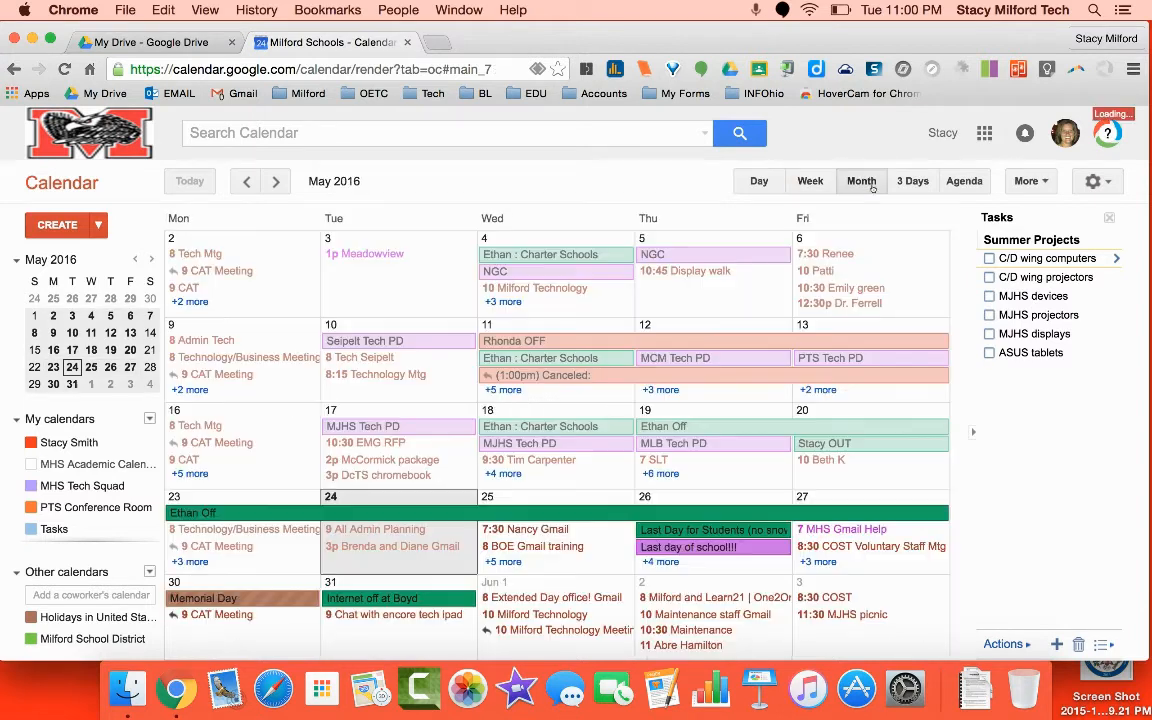
left_click(810, 181)
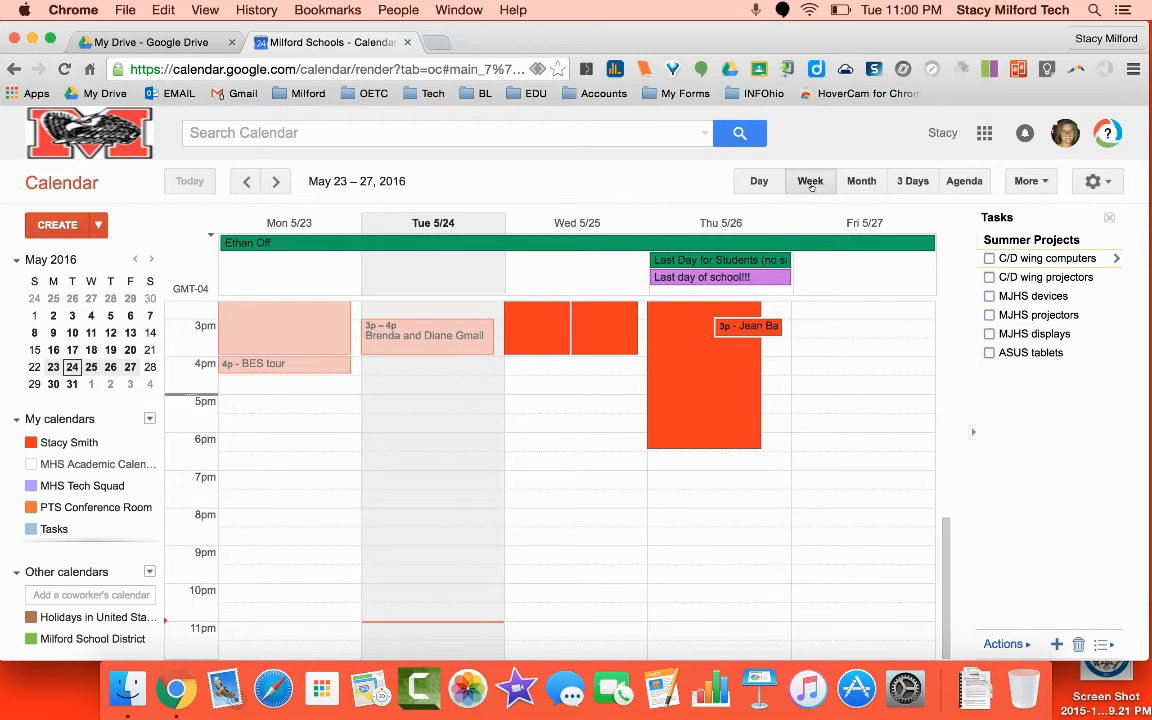
left_click(862, 181)
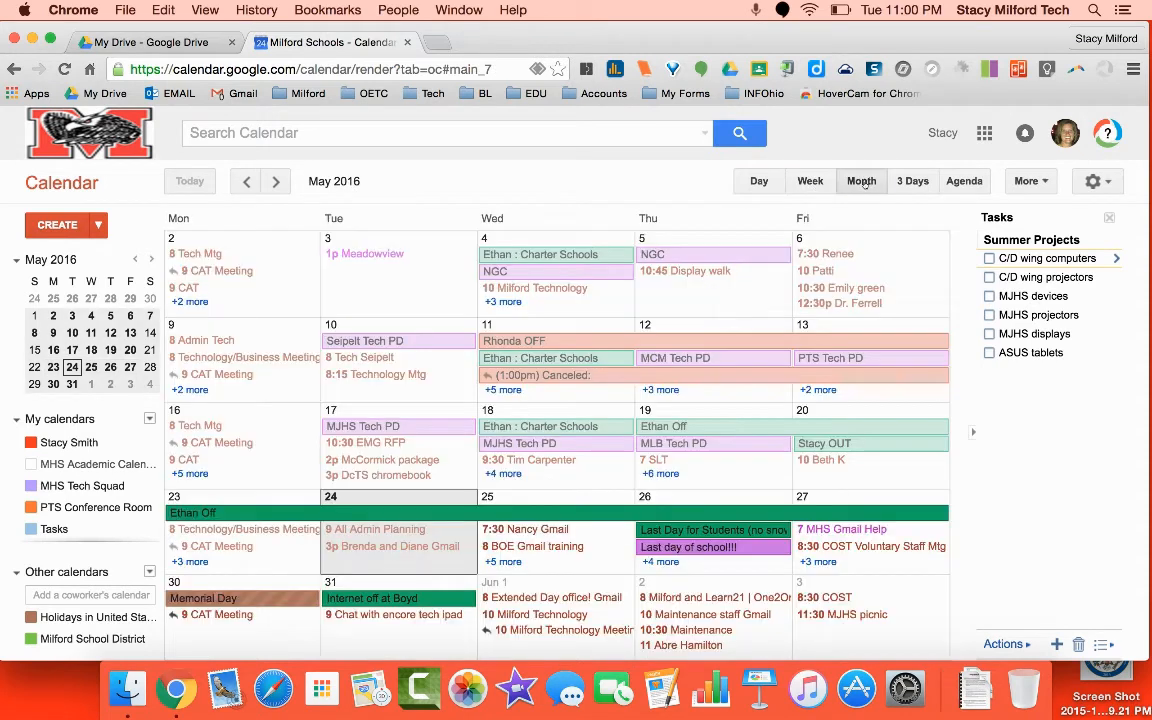
Open the general calendar settings and review the default view choices, leaving Month selected.
left_click(1095, 183)
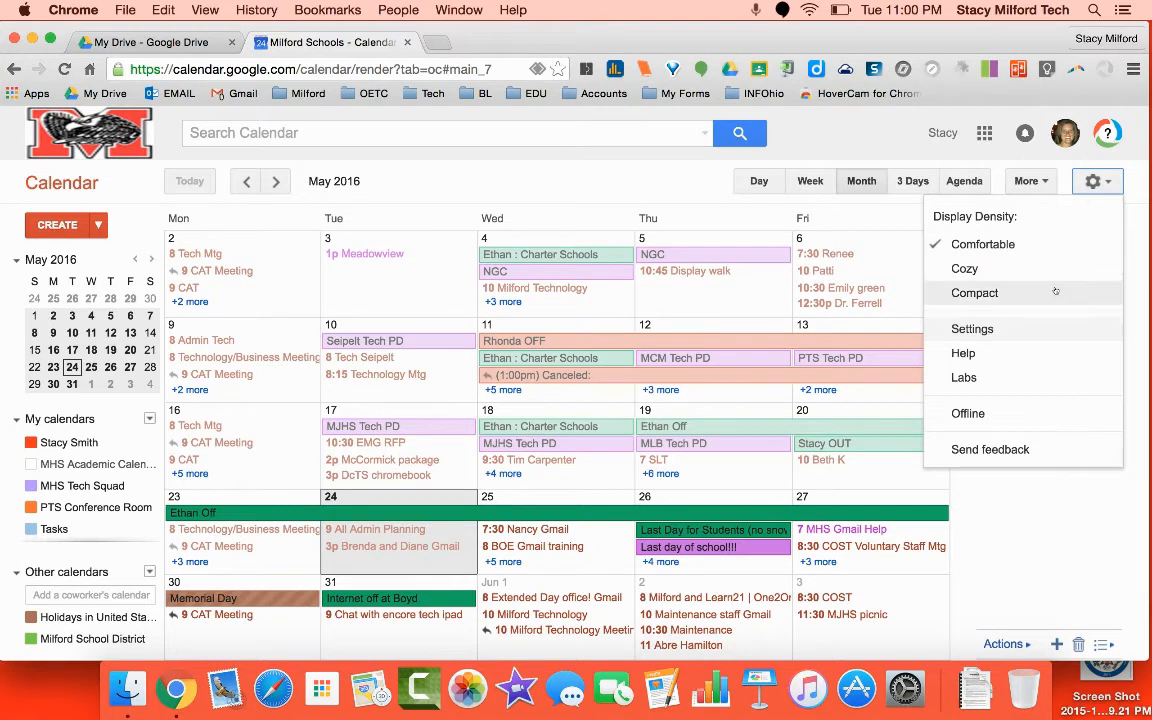
left_click(972, 331)
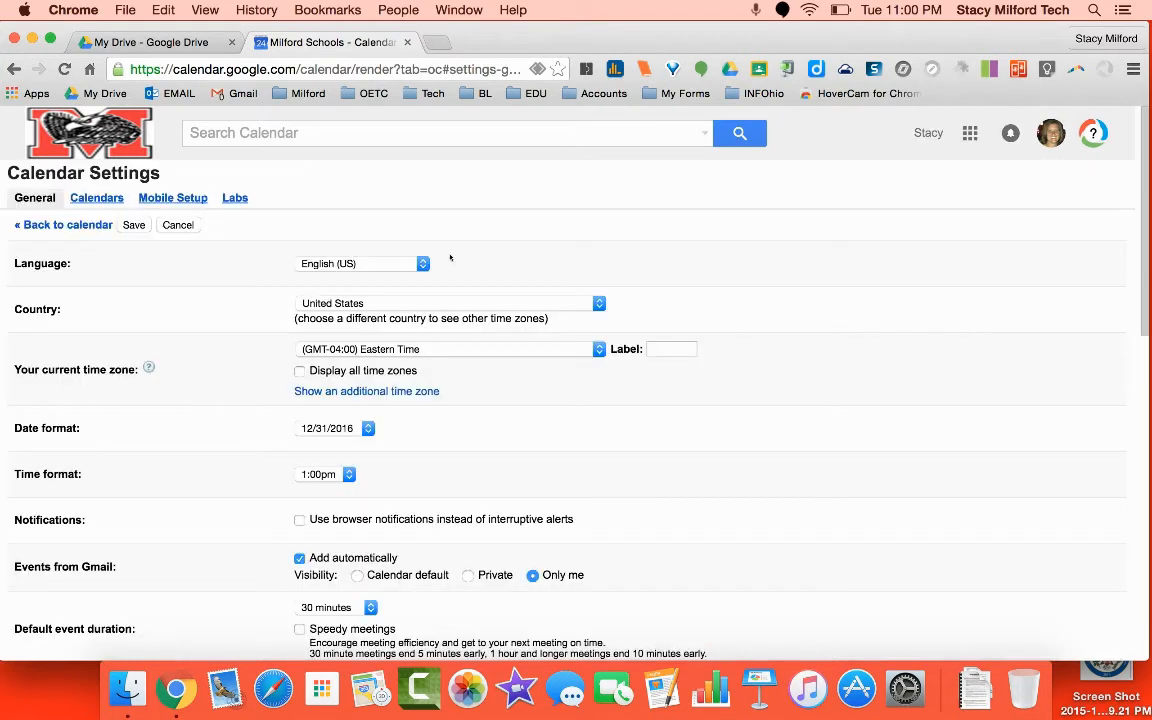
scroll(455, 270, "down", 5)
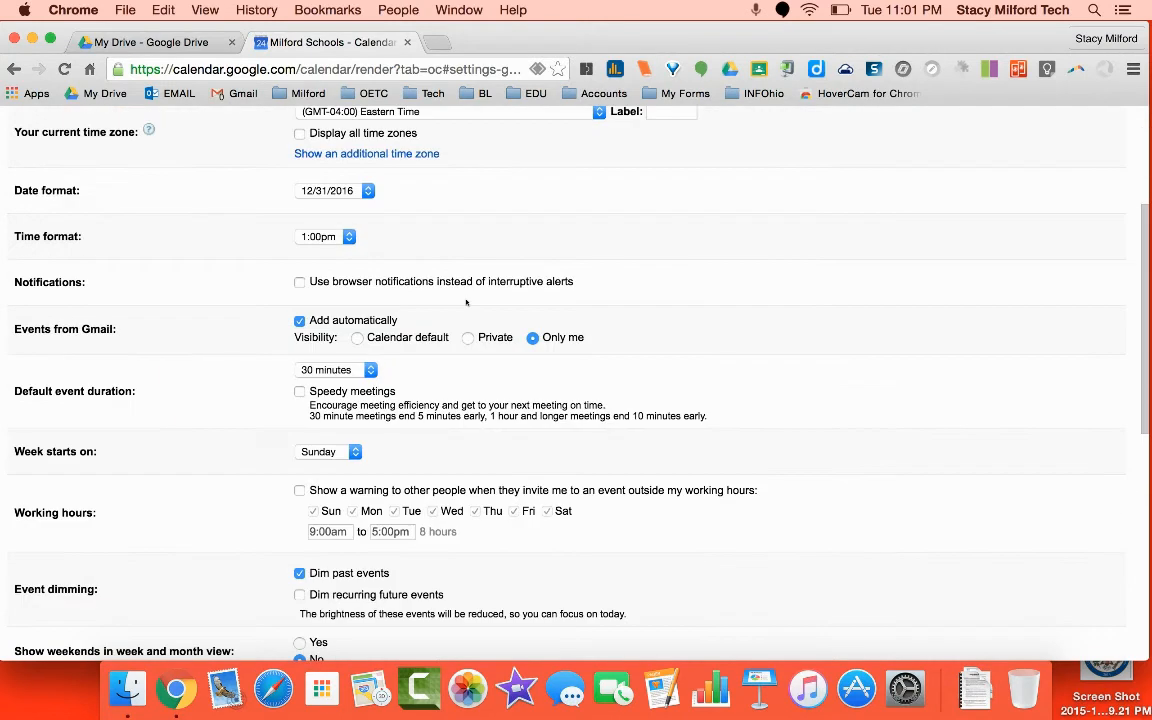
scroll(465, 300, "down", 4)
scroll(465, 272, "down", 3)
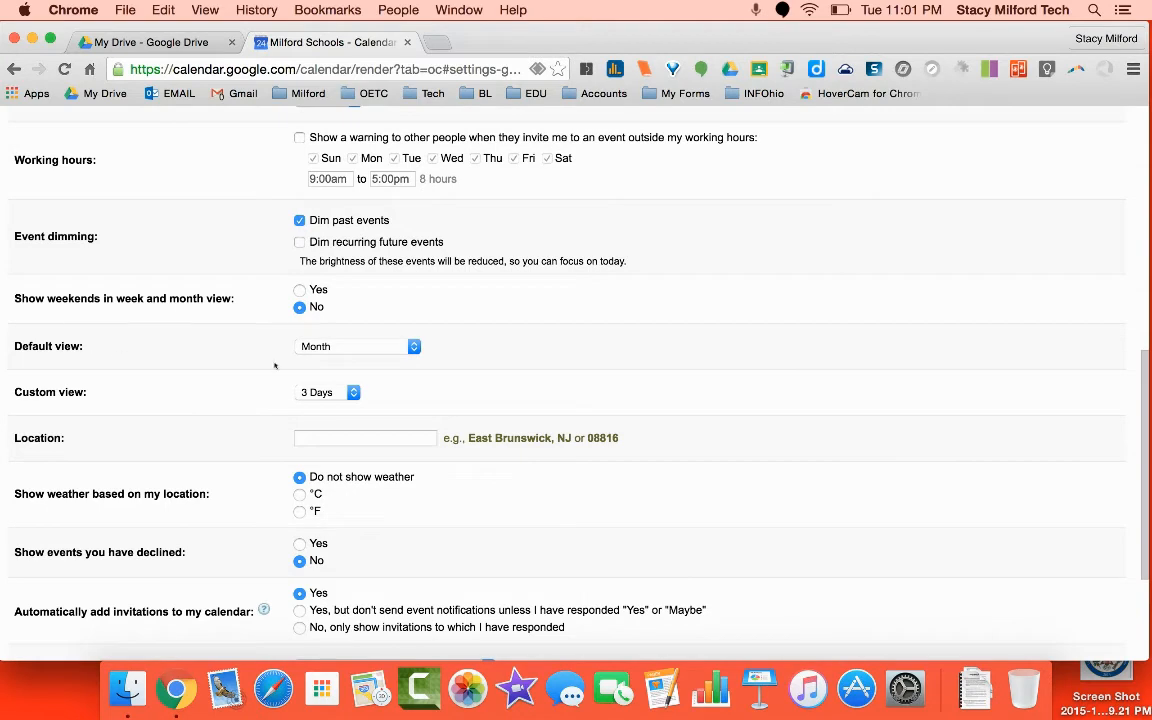
left_click(360, 347)
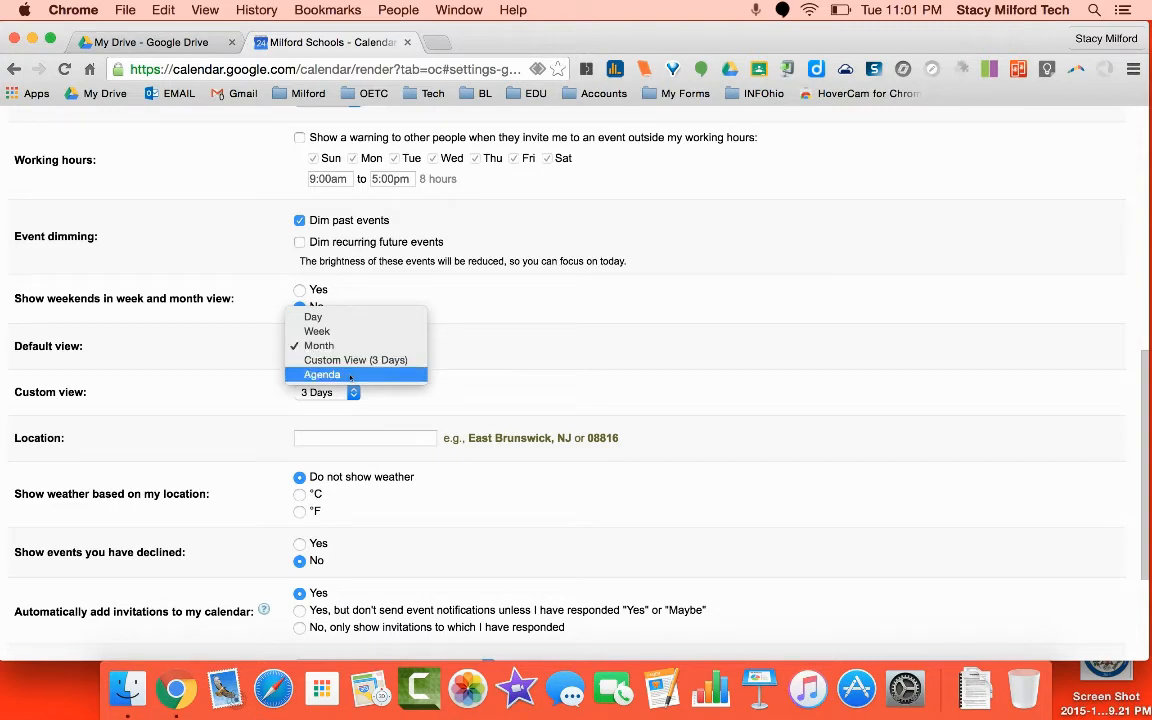
left_click(358, 346)
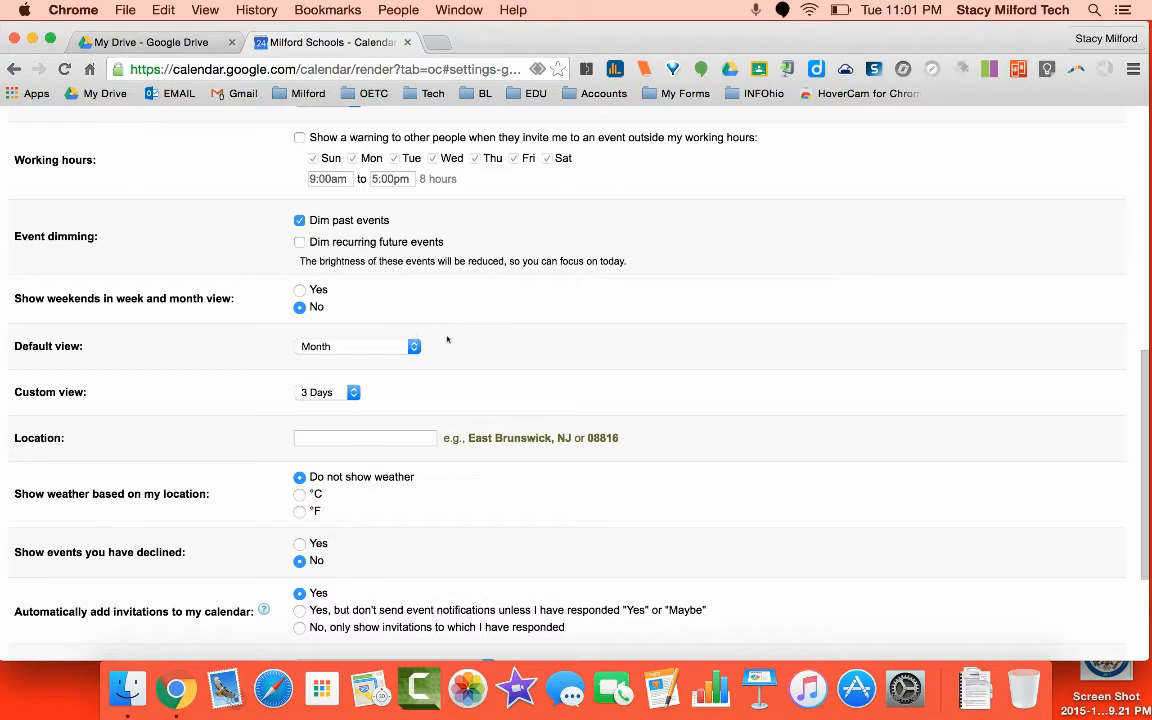
Review the default event duration choices, leave 30 minutes selected, and save the calendar settings.
scroll(447, 340, "down", 5)
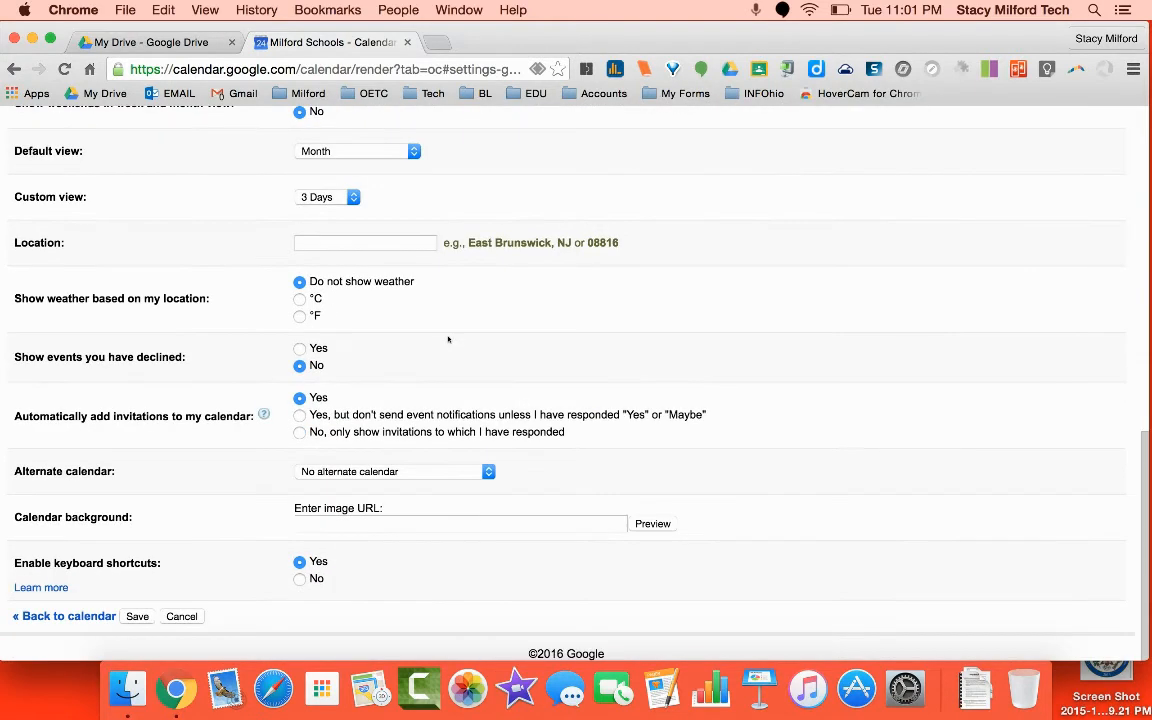
scroll(448, 340, "up", 10)
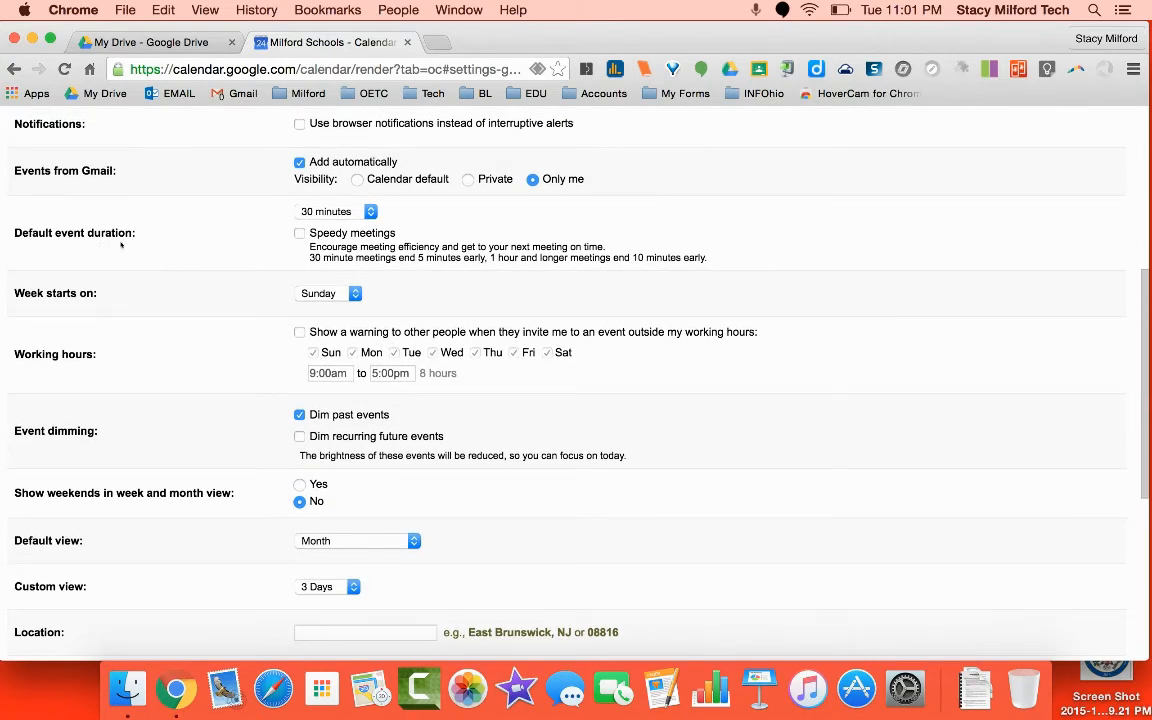
left_click(370, 213)
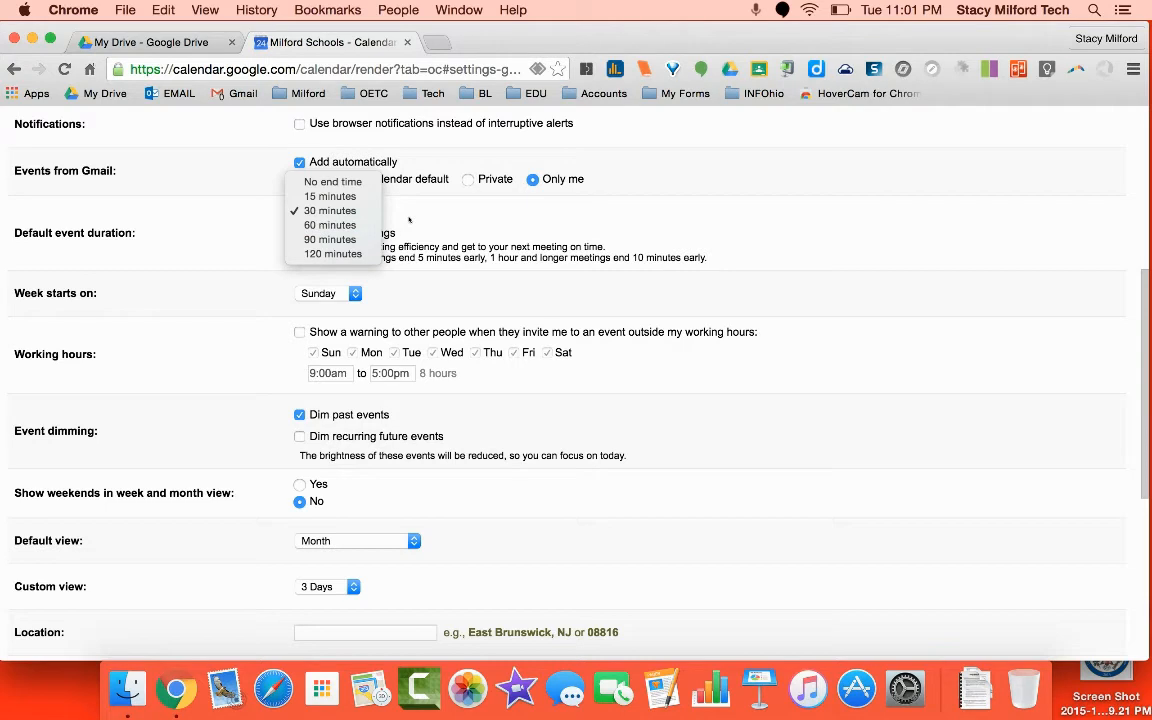
left_click(409, 220)
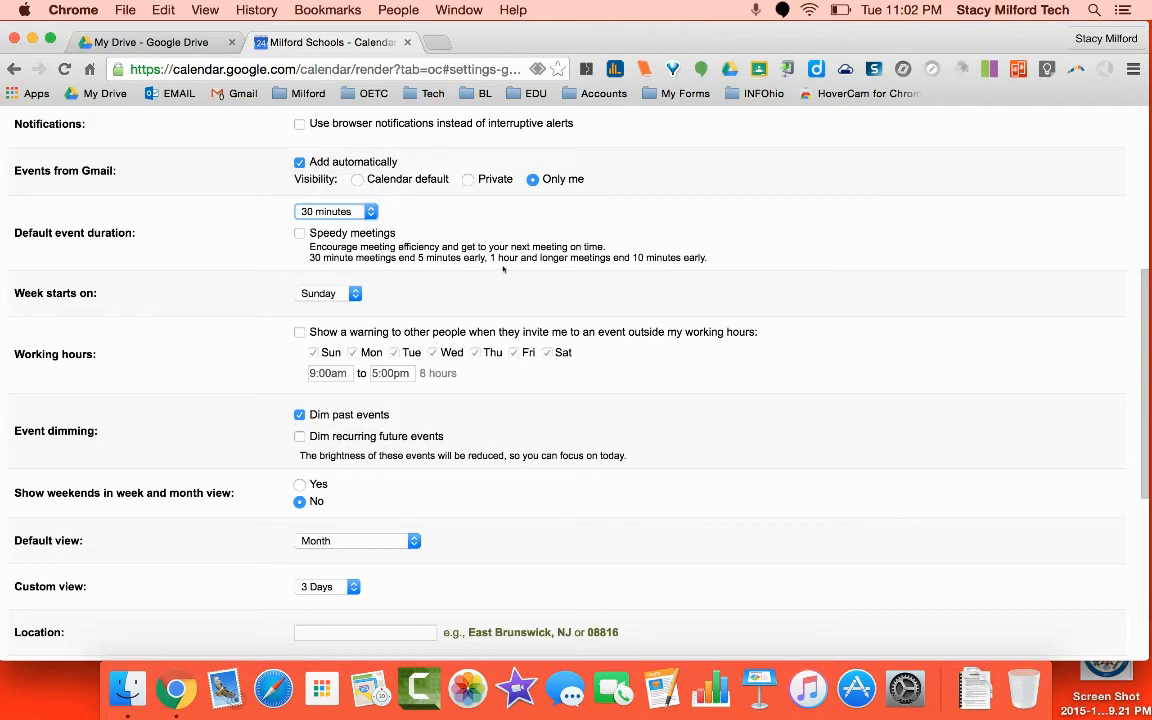
scroll(749, 369, "down", 3)
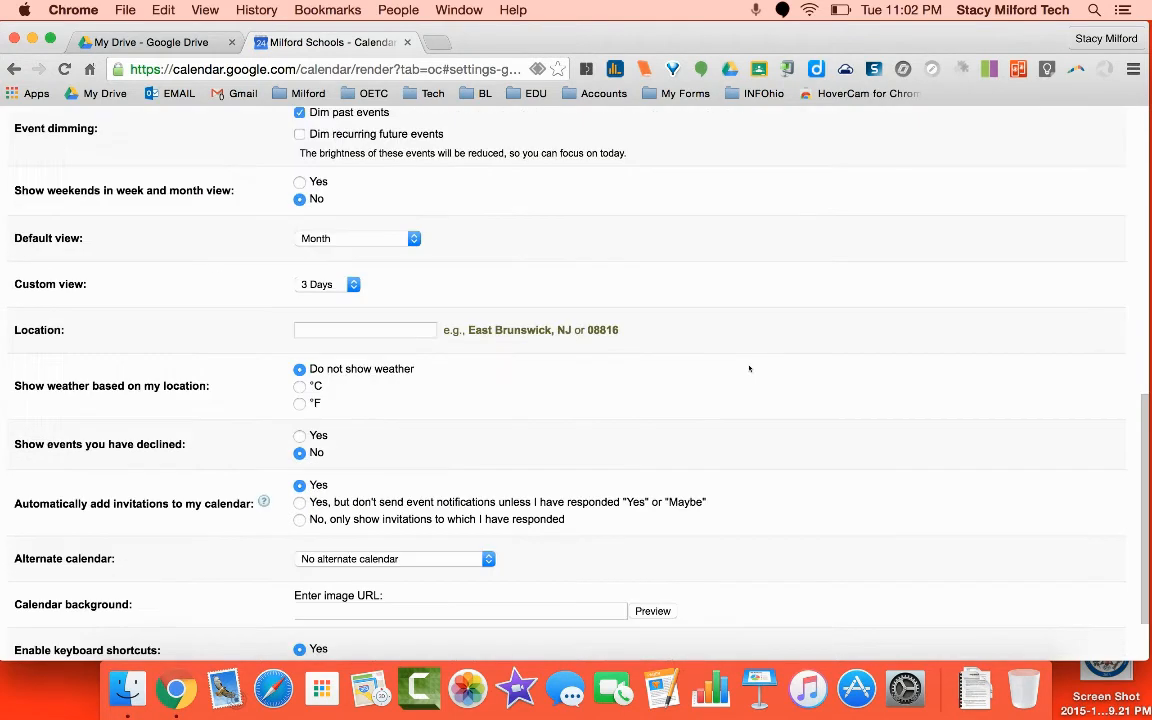
scroll(748, 368, "down", 2)
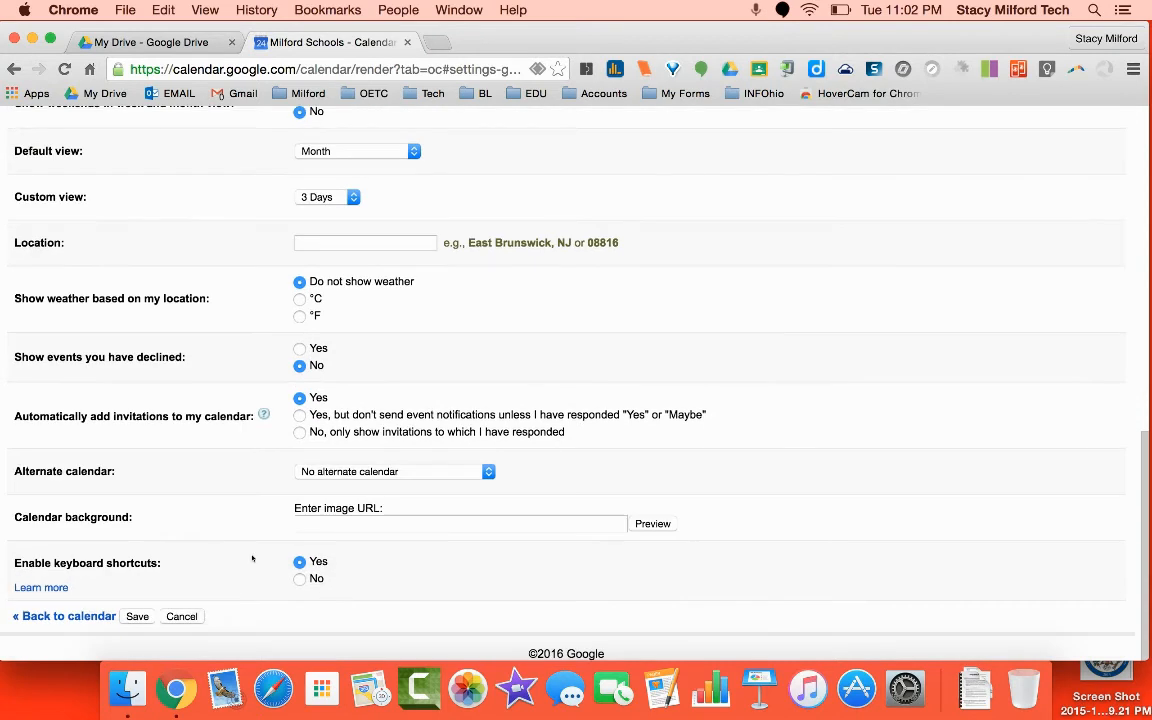
left_click(137, 617)
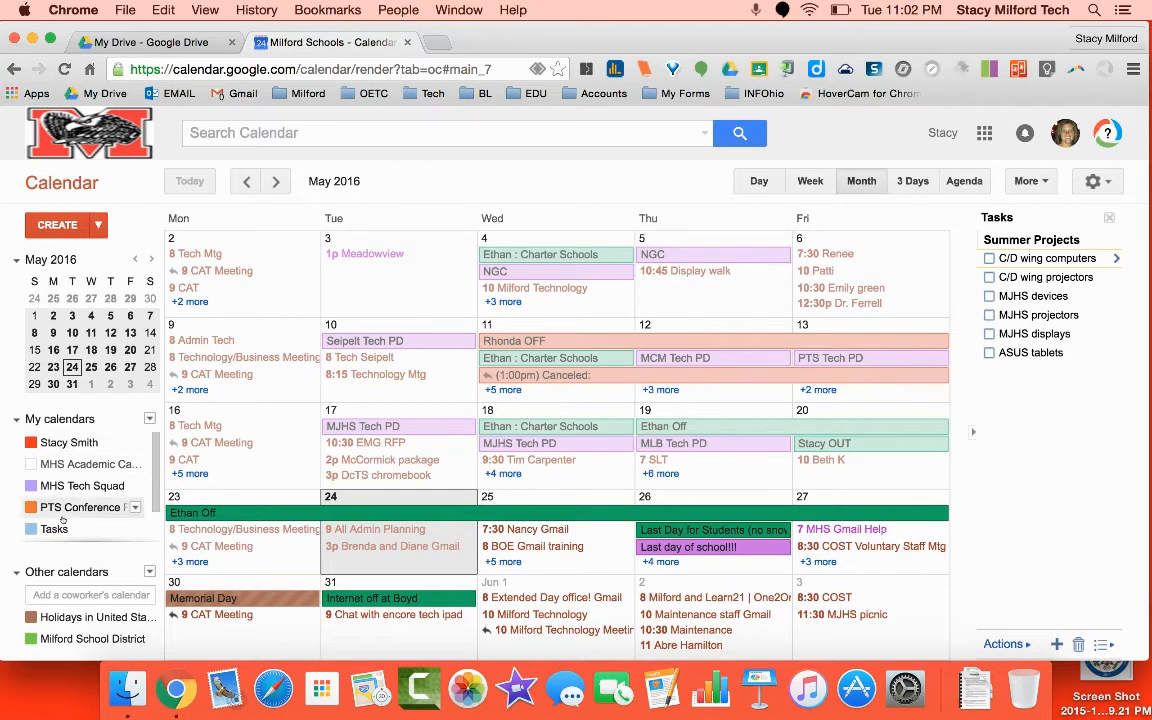
Look at the options and colour choices of the personal calendar, closing them without a change.
left_click(83, 466)
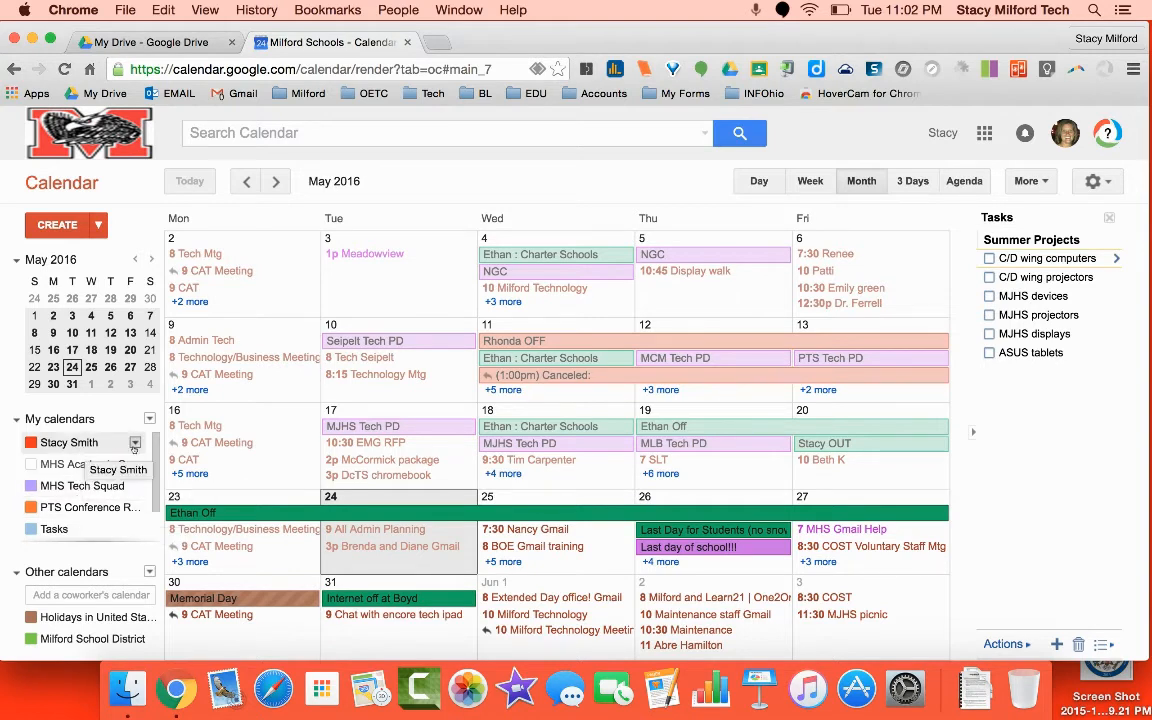
left_click(134, 443)
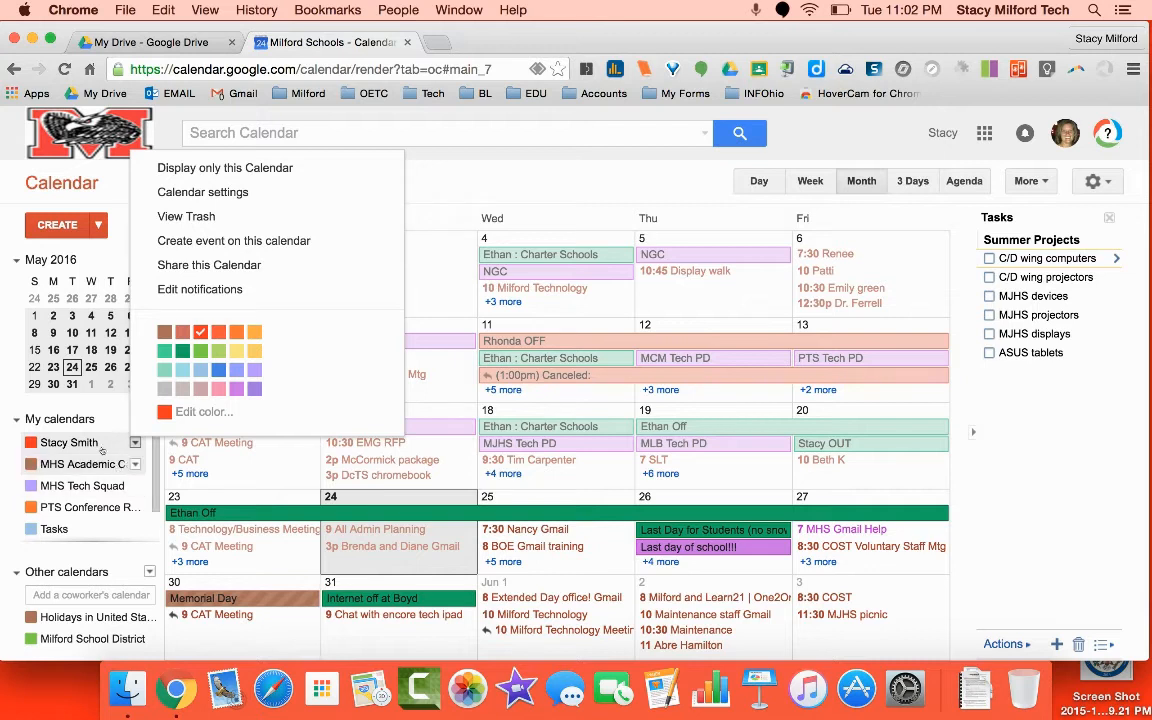
left_click(5, 401)
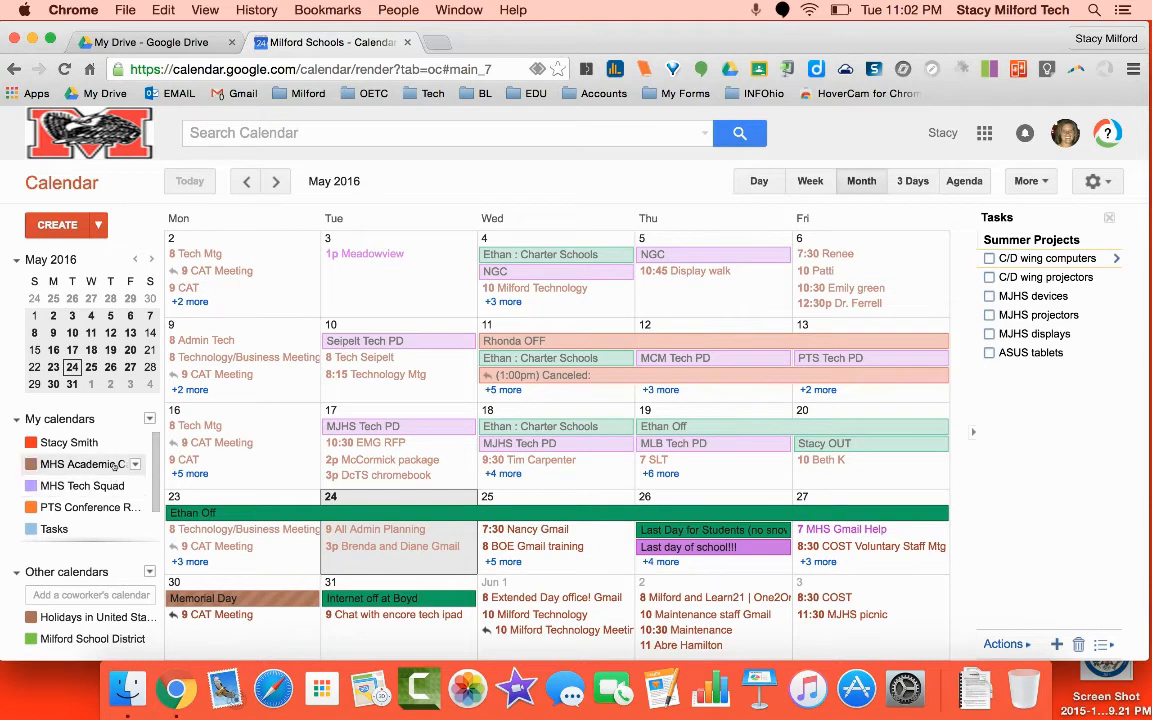
Display the MHS Academic Calendar's events in the month view and hide them again.
left_click(30, 466)
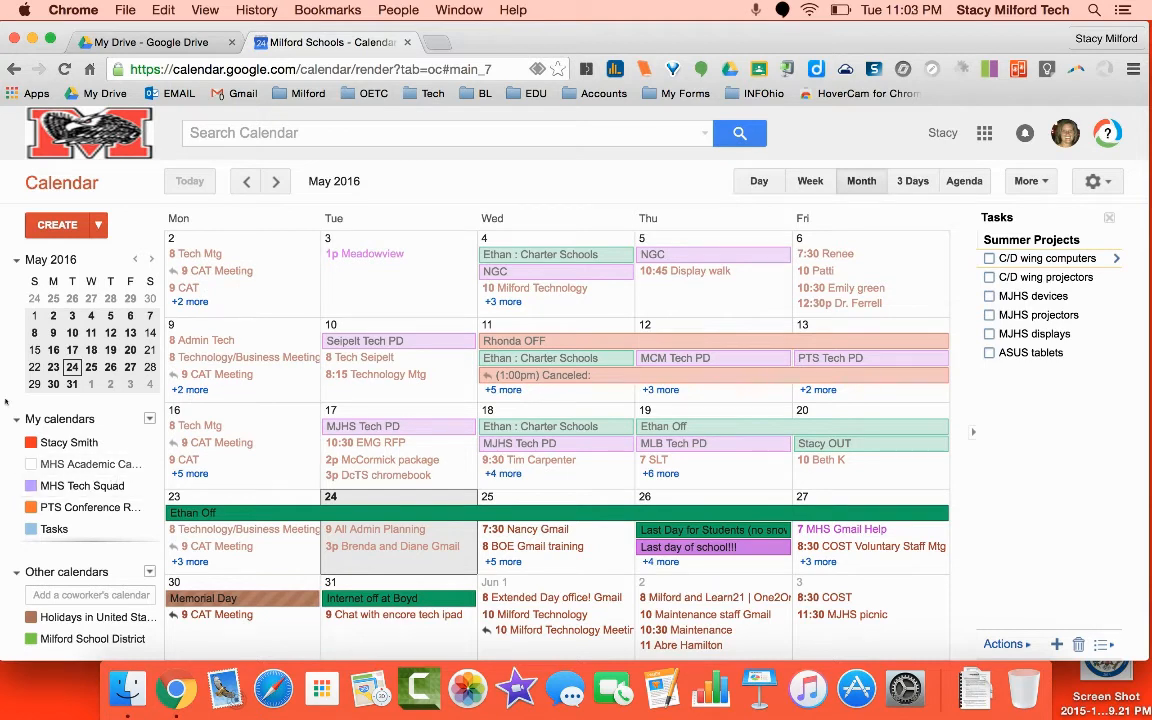
left_click(57, 466)
left_click(57, 466)
left_click(45, 466)
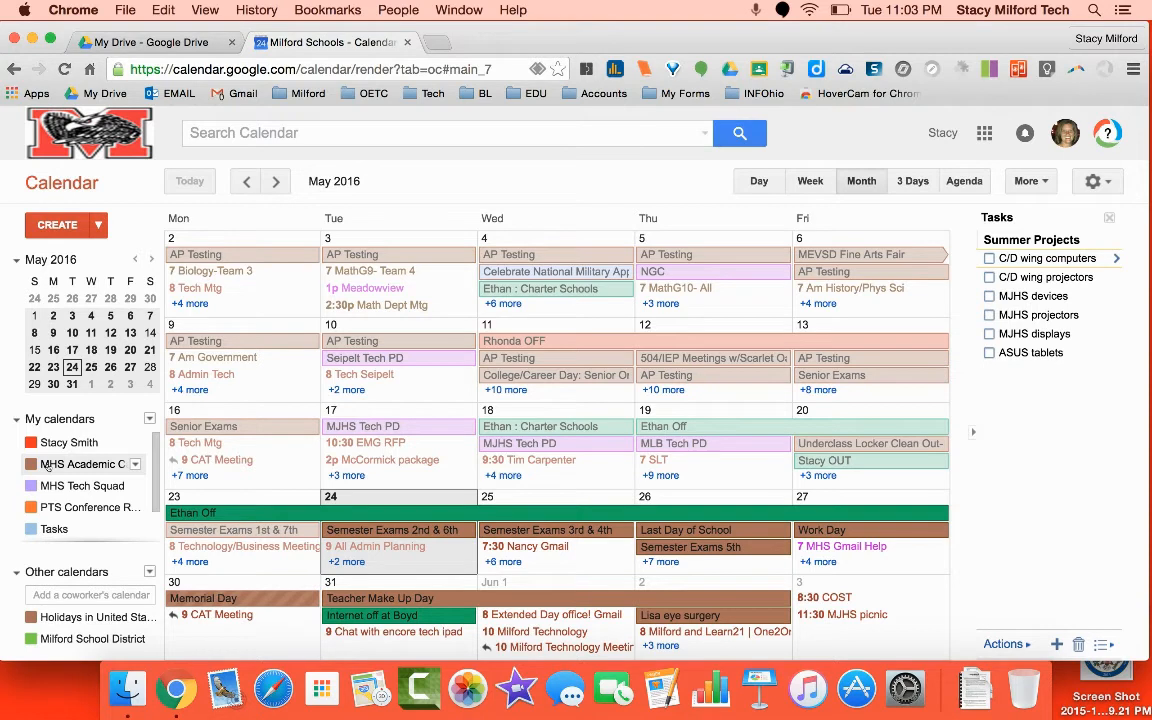
left_click(47, 464)
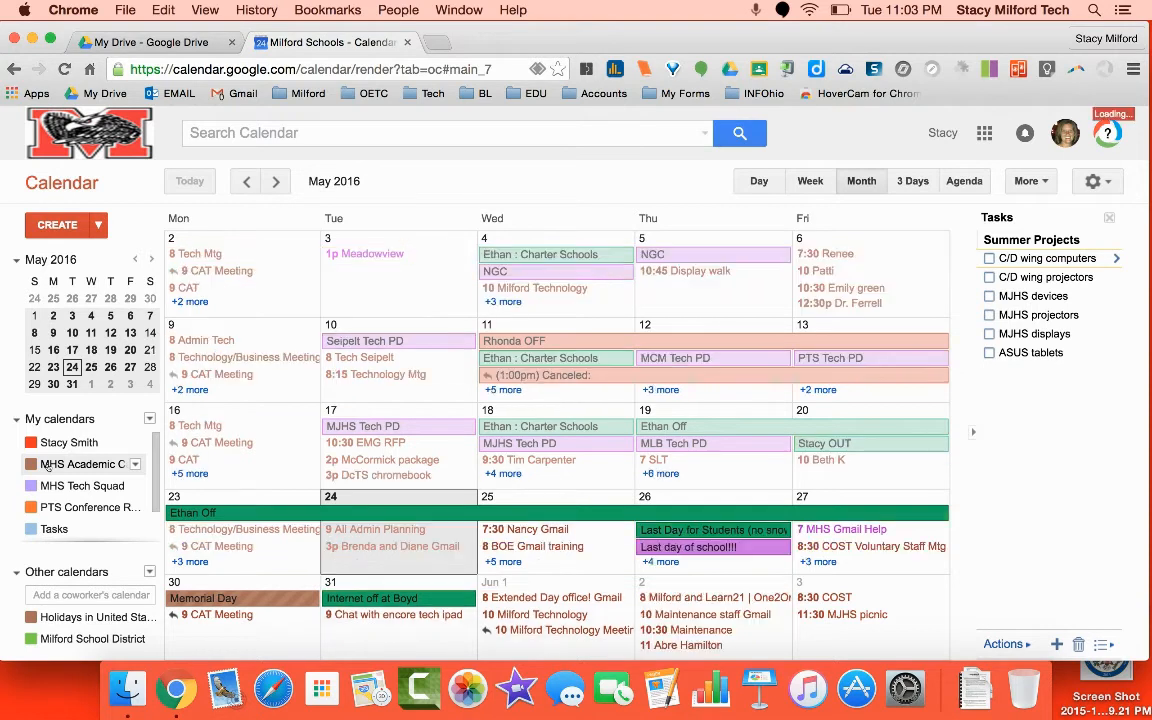
Hide the MHS Tech Squad and PTS Conference Room calendars, and turn both back on.
left_click(48, 487)
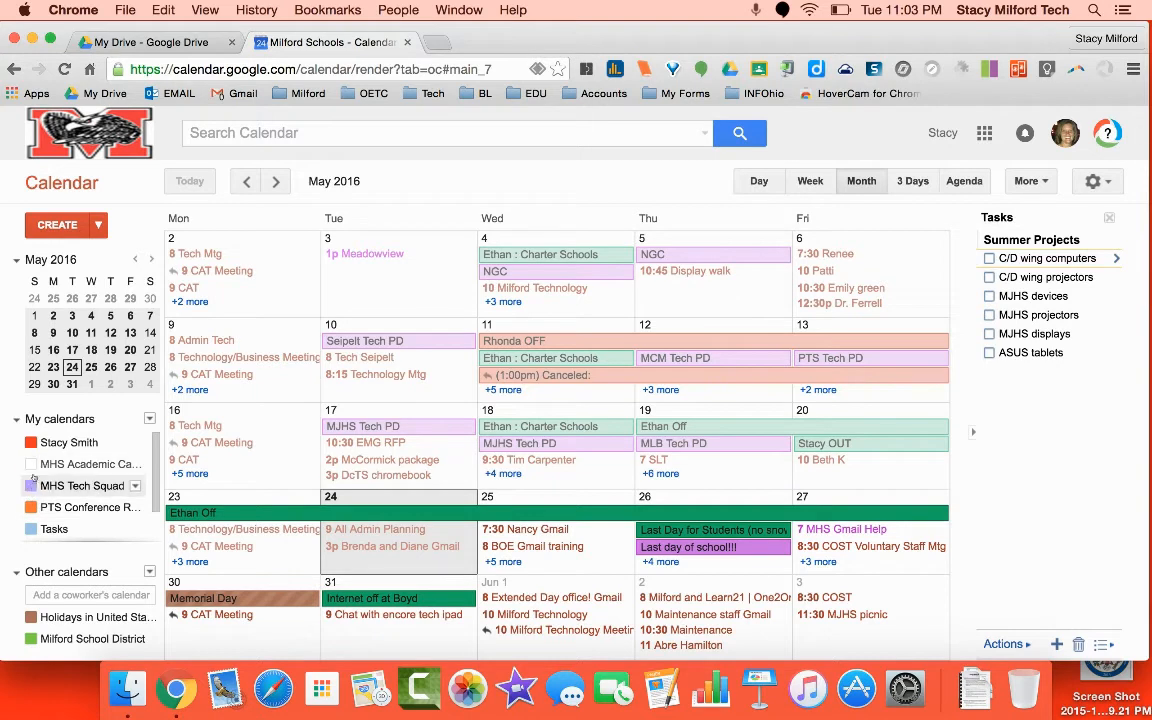
left_click(31, 487)
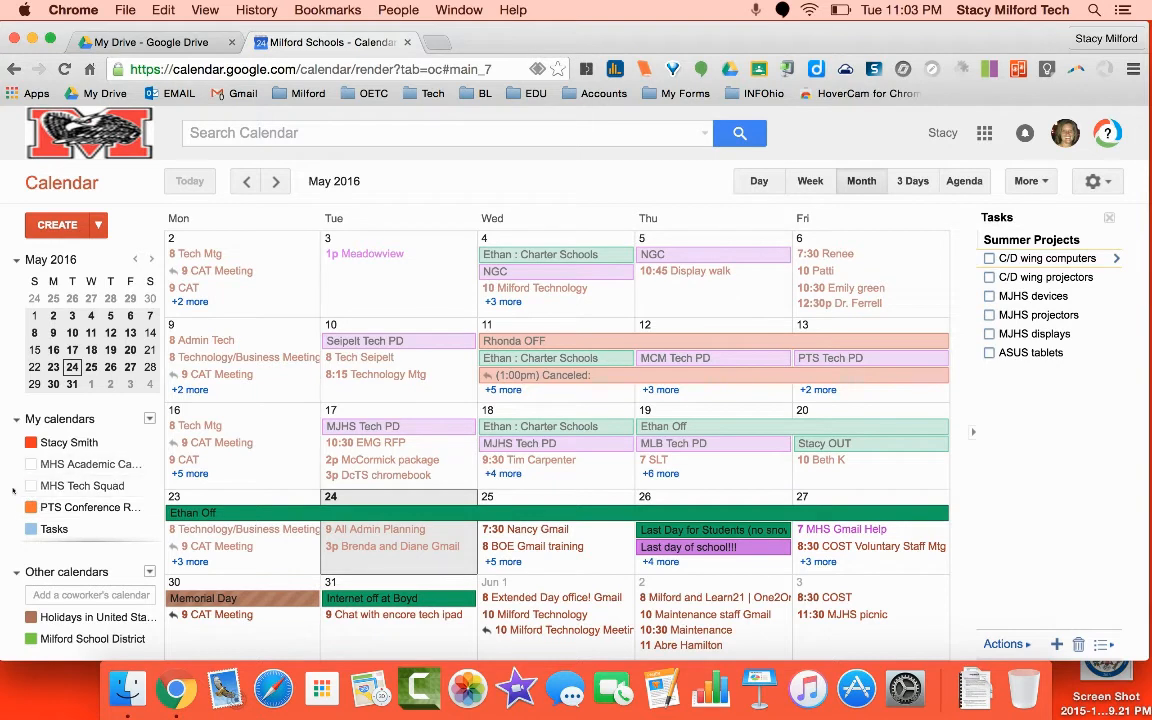
left_click(76, 508)
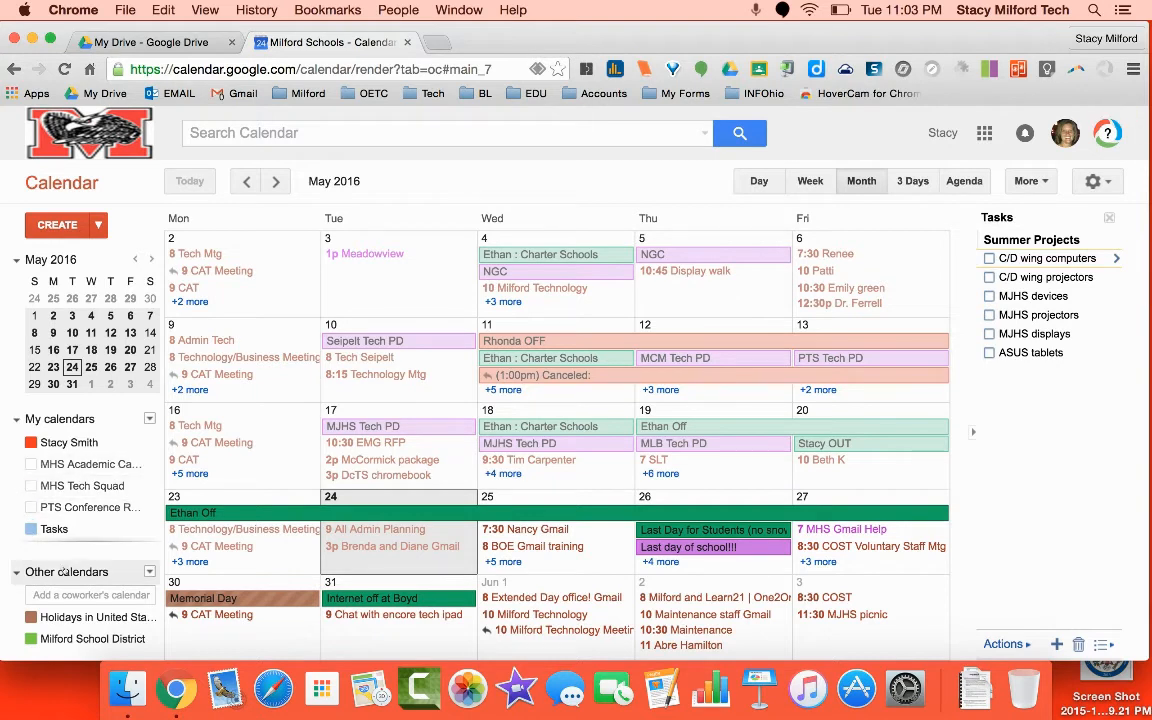
left_click(31, 508)
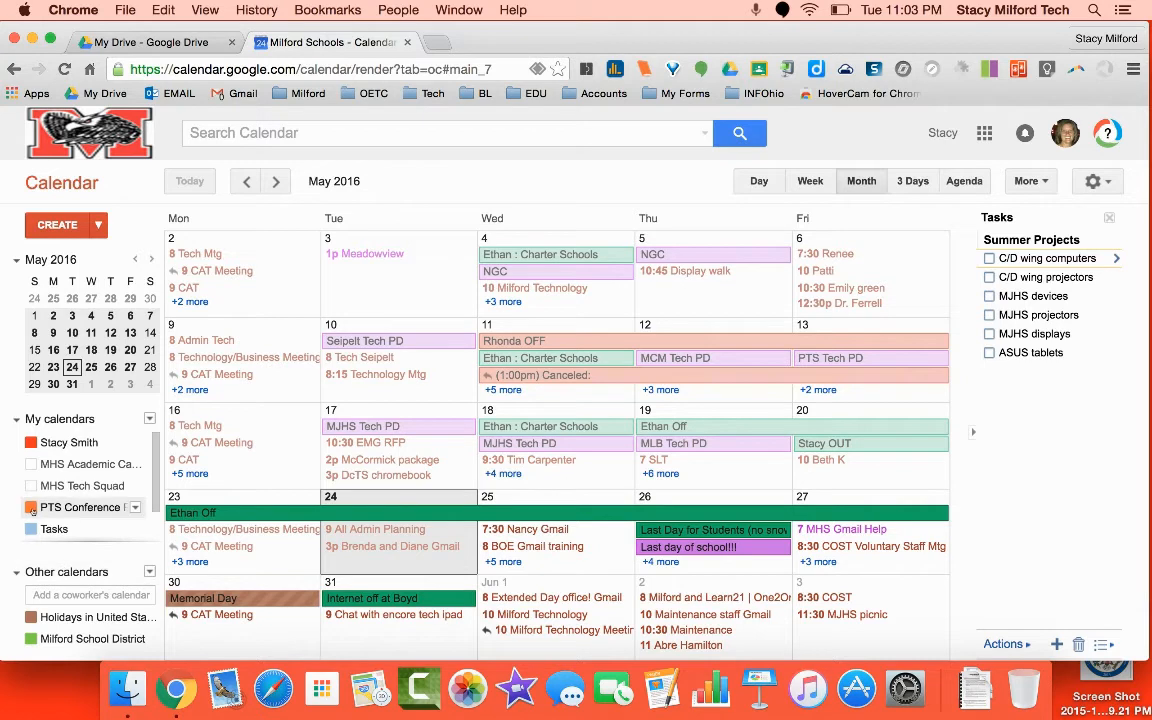
Turn on the MHS Academic Calendar, look through the full list of own calendars, and turn it off again.
left_click(31, 464)
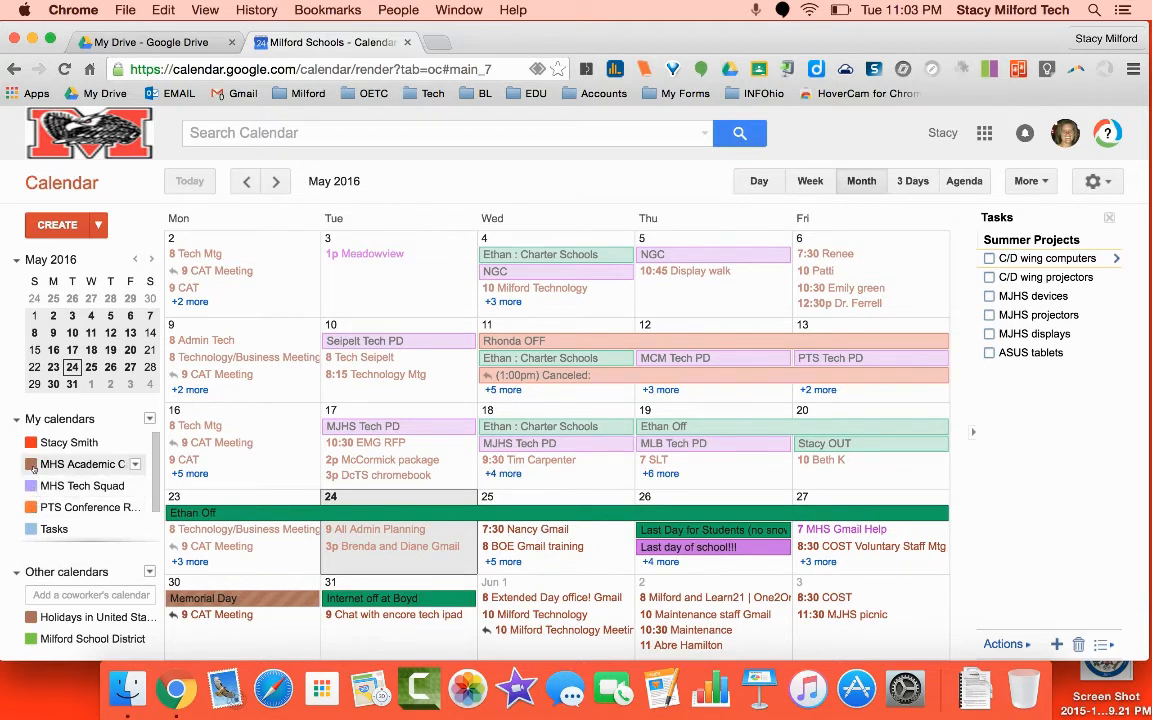
scroll(155, 480, "down", 2)
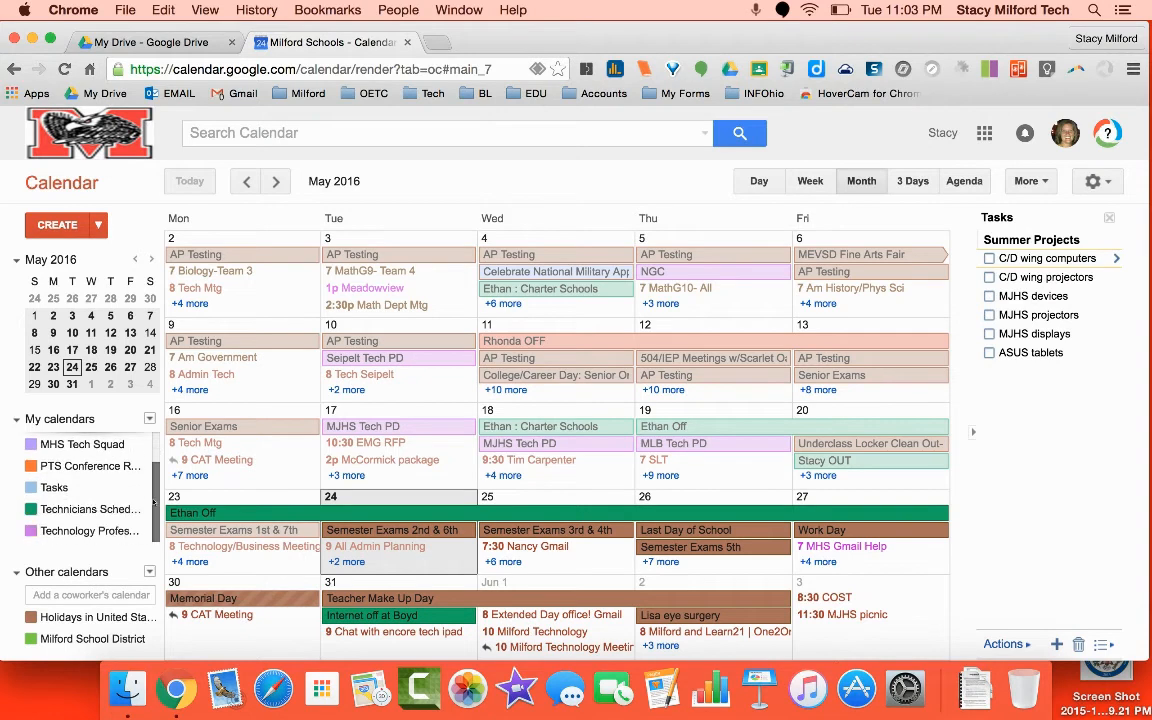
scroll(155, 480, "up", 2)
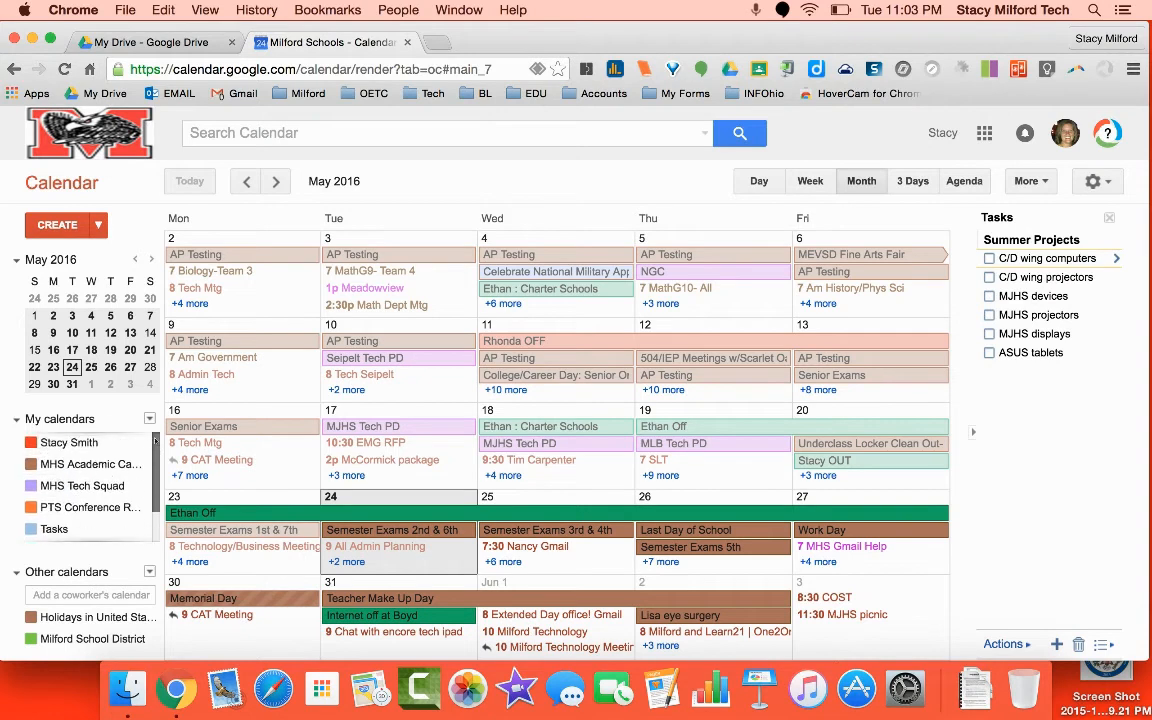
left_click(31, 464)
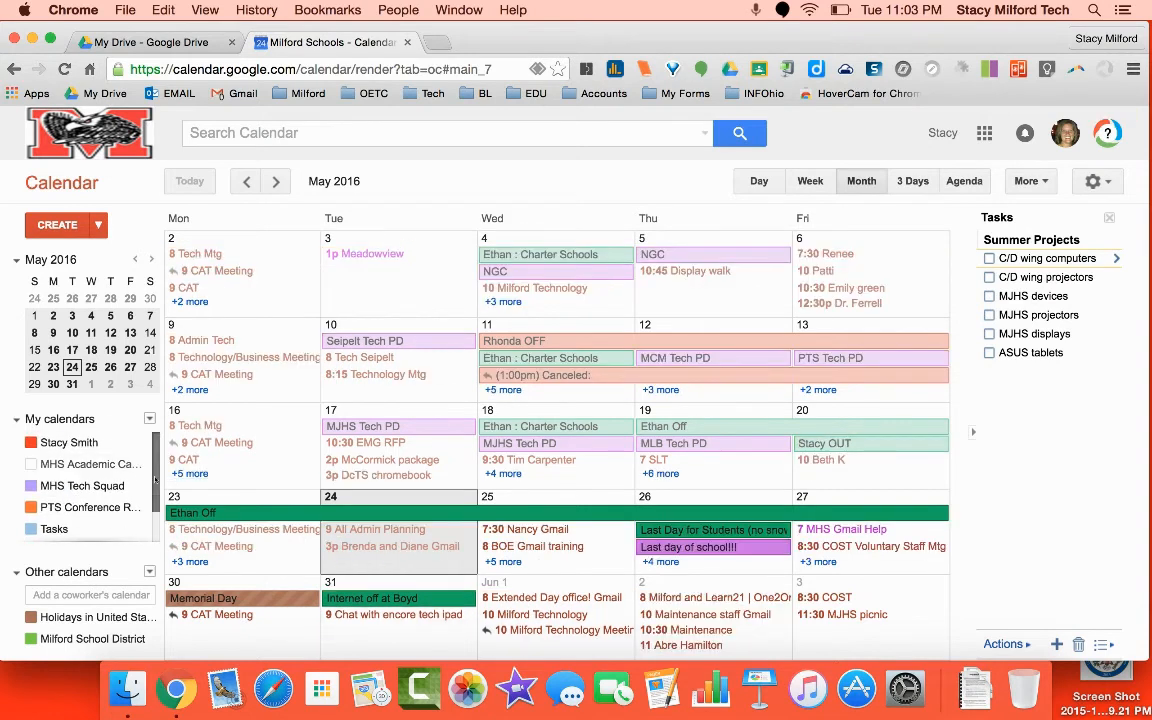
Hide the technology professional, technicians' schedule, PTS Conference Room and MHS Tech Squad calendars from the month view.
scroll(155, 480, "down", 2)
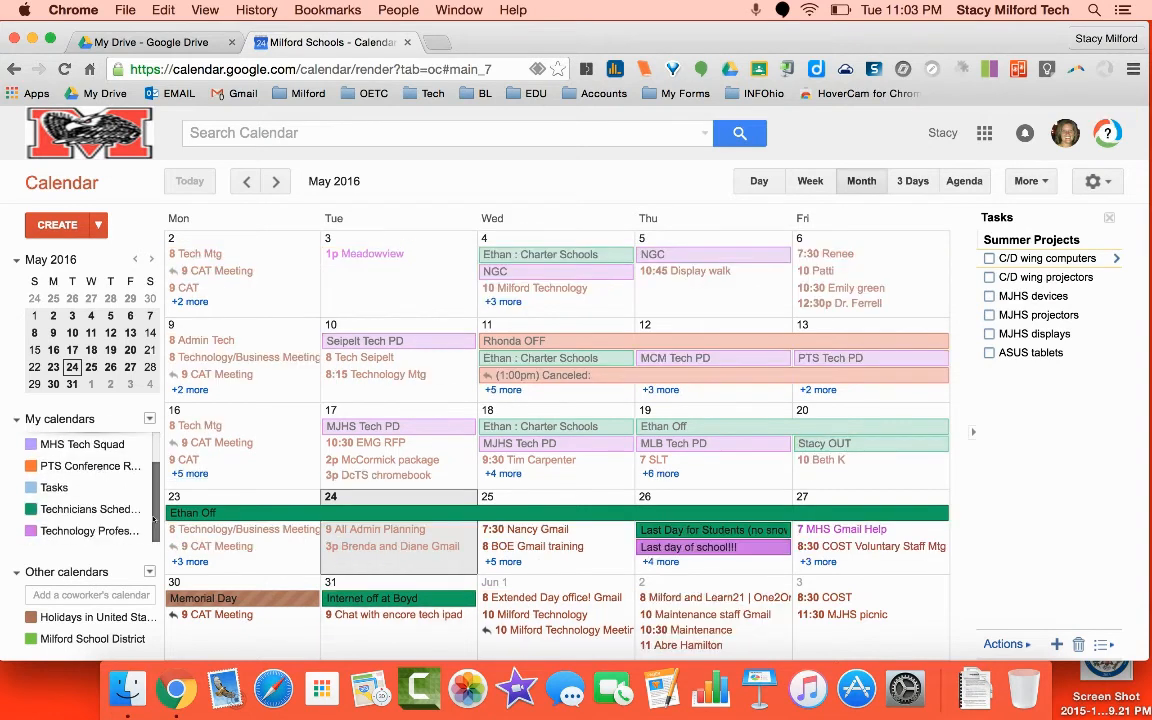
left_click(31, 531)
left_click(31, 510)
left_click(31, 466)
left_click(31, 445)
scroll(150, 510, "up", 3)
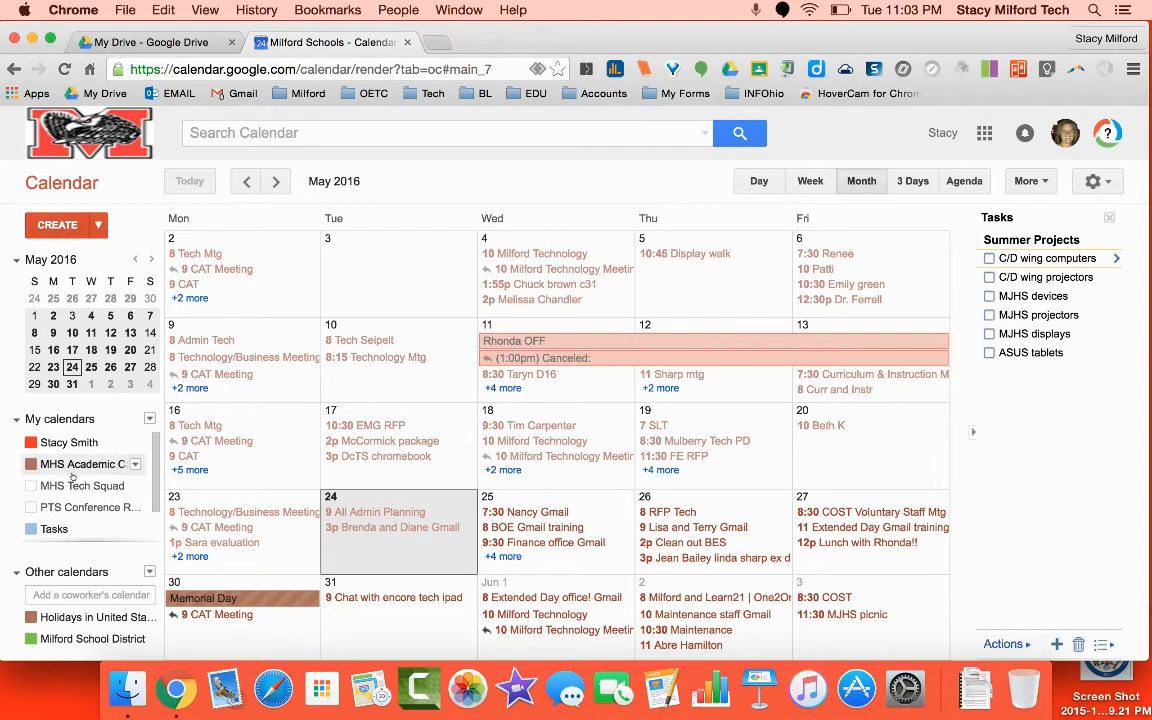
View June 2016 in the month view and return to May 2016.
left_click(278, 186)
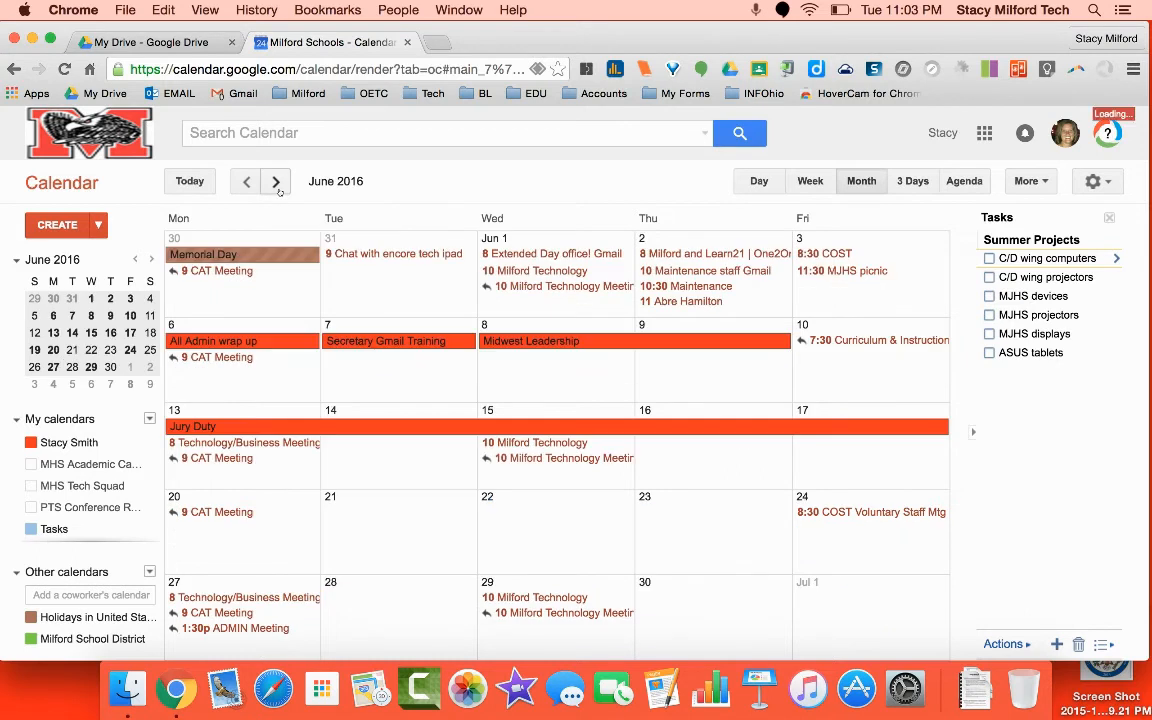
left_click(246, 182)
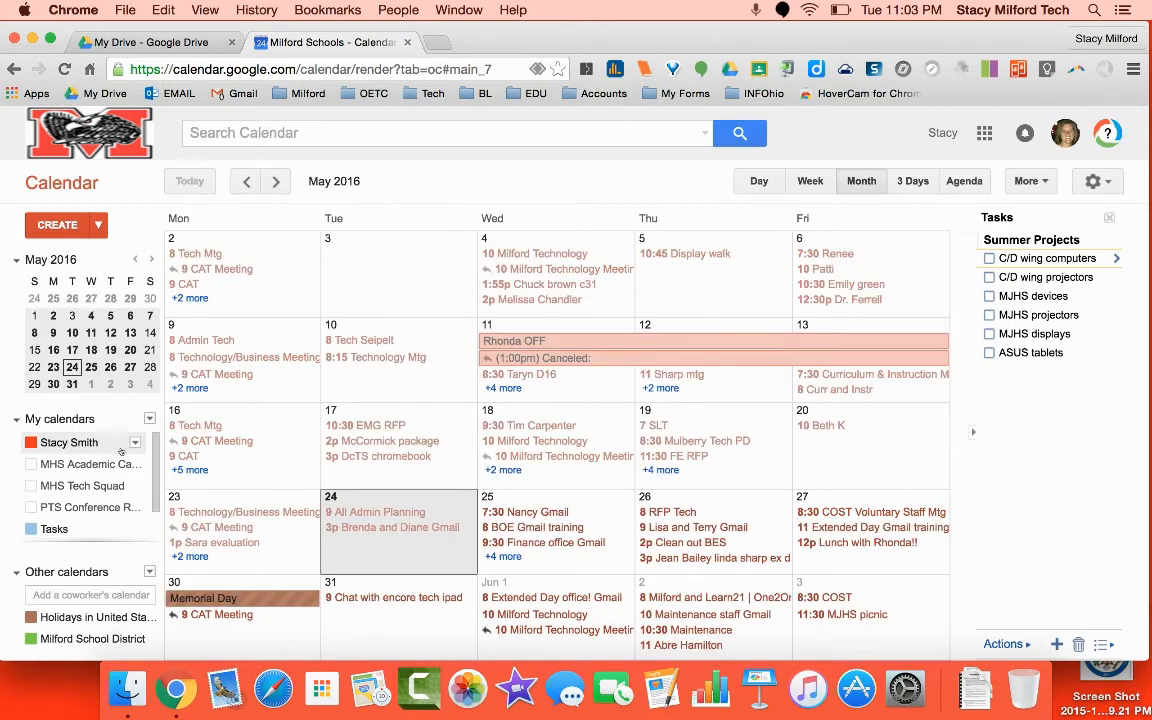
Show the technology professional, technicians' schedule, MHS Tech Squad and PTS Conference Room calendars, leaving the MHS Academic Calendar hidden.
scroll(90, 470, "down", 2)
left_click(33, 530)
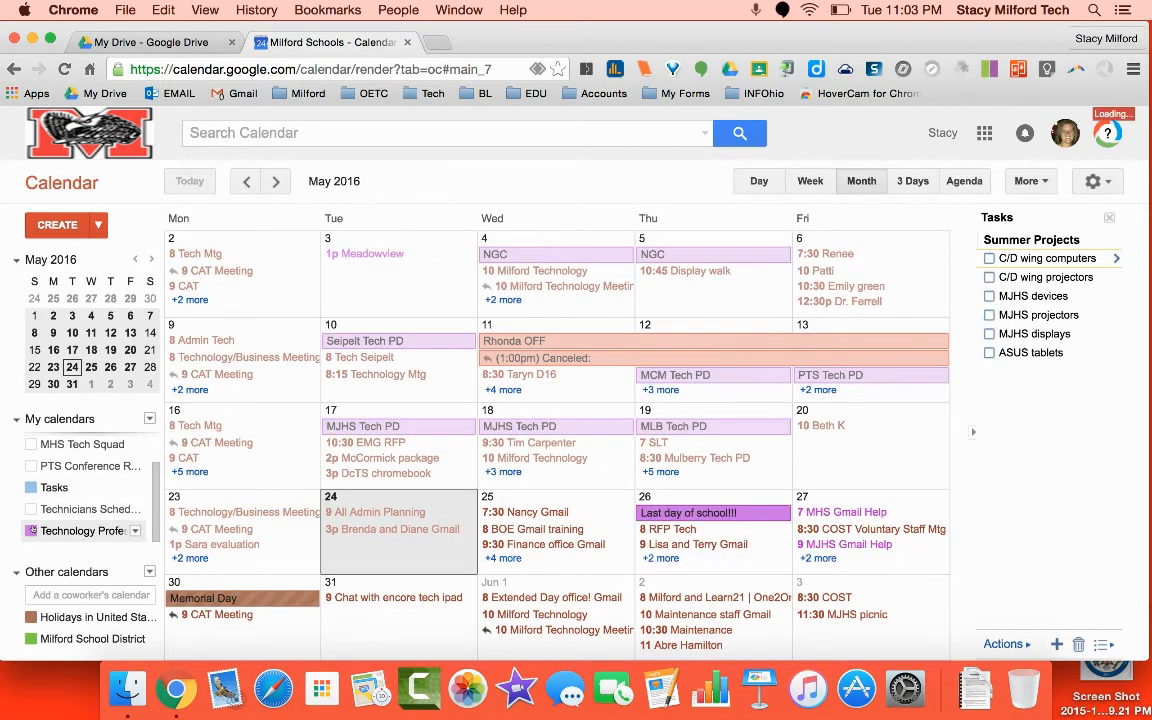
left_click(32, 510)
scroll(37, 468, "up", 1)
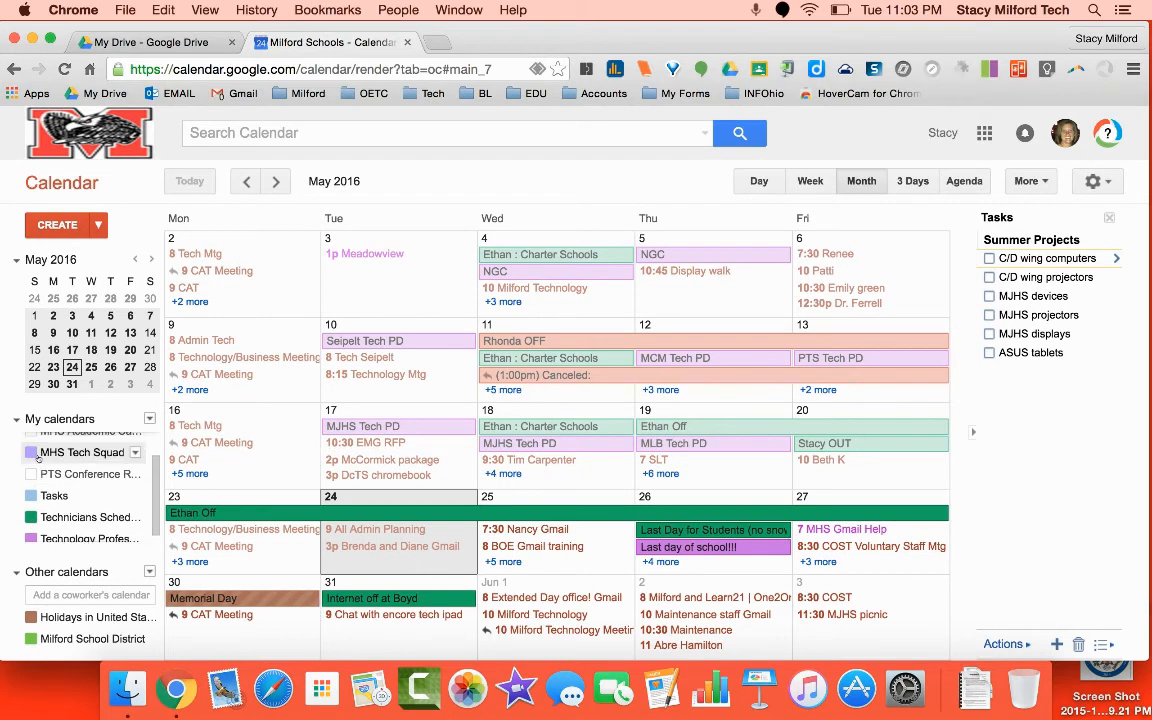
left_click(33, 474)
scroll(36, 490, "up", 2)
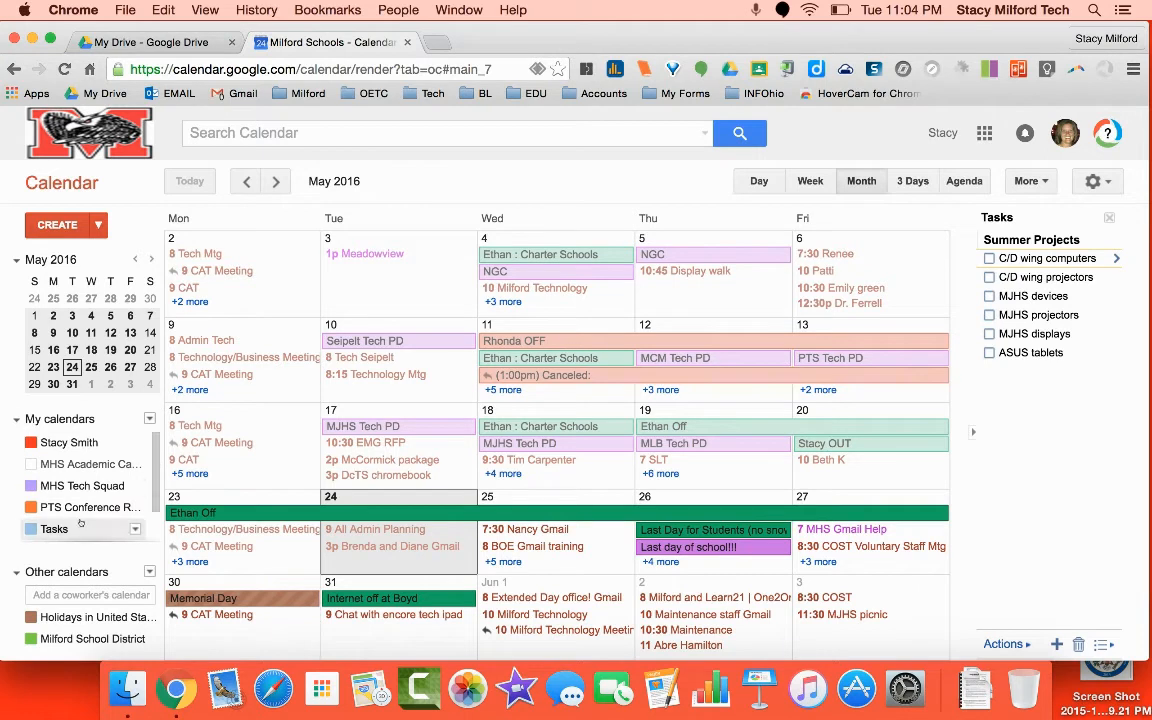
left_click(88, 463)
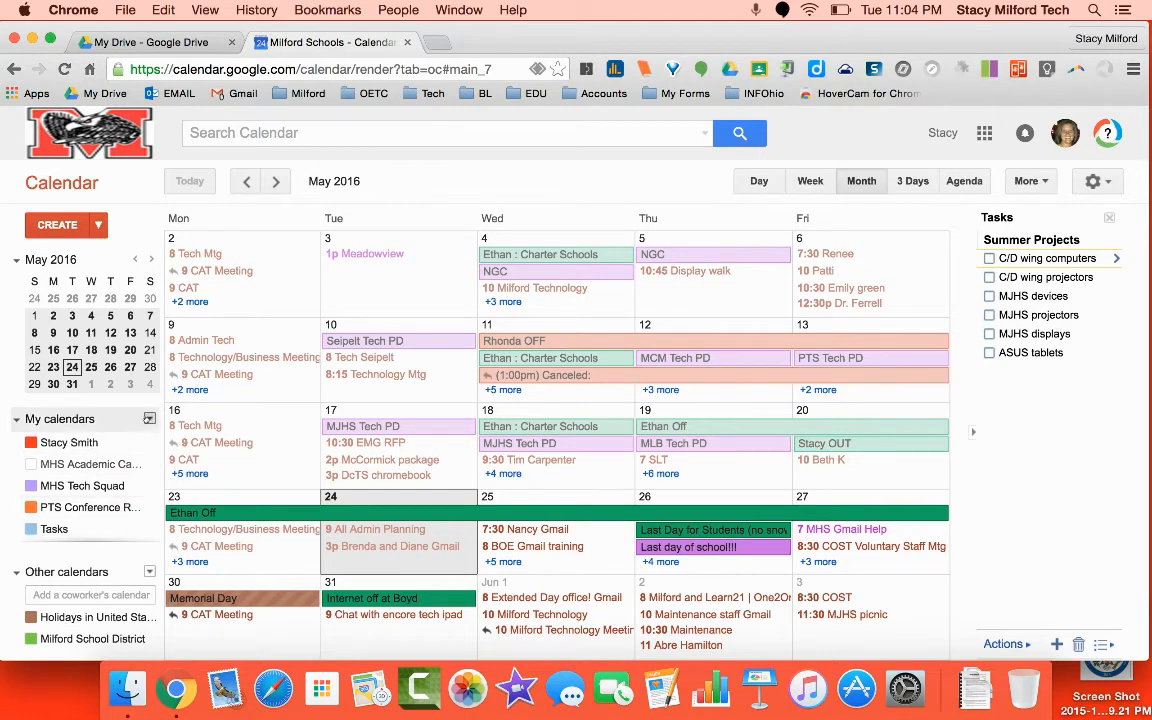
Look at the options for own and other calendars, including the Add by URL form, without adding a calendar.
left_click(149, 419)
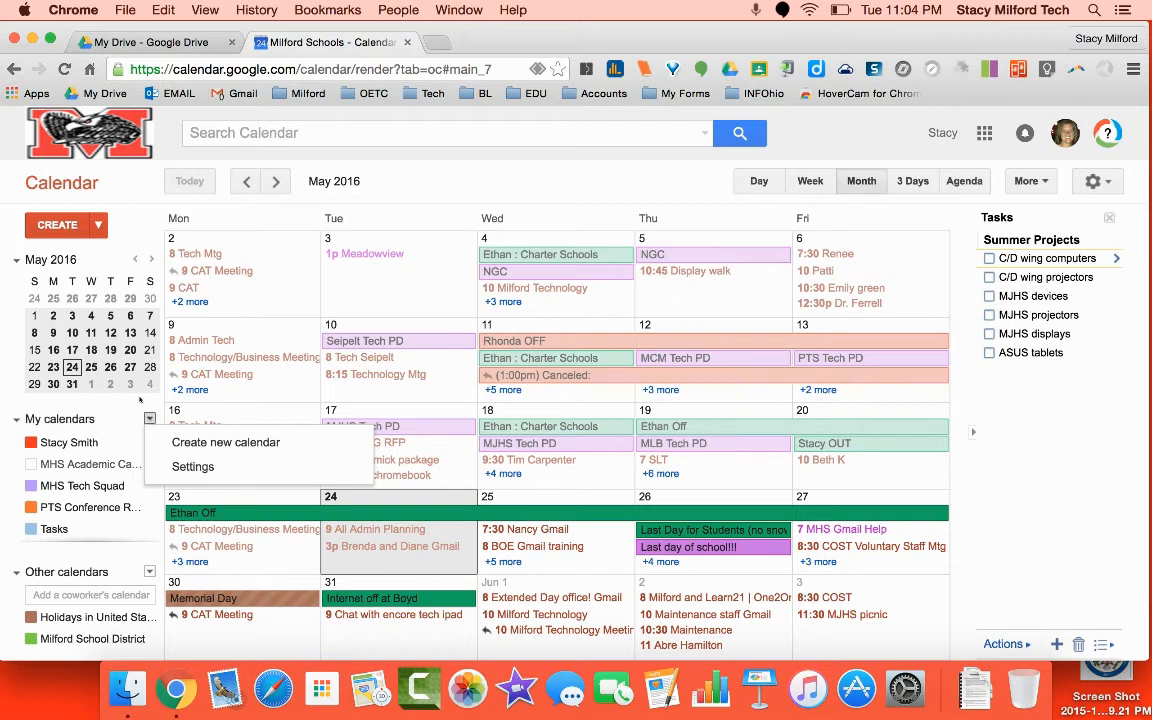
left_click(7, 333)
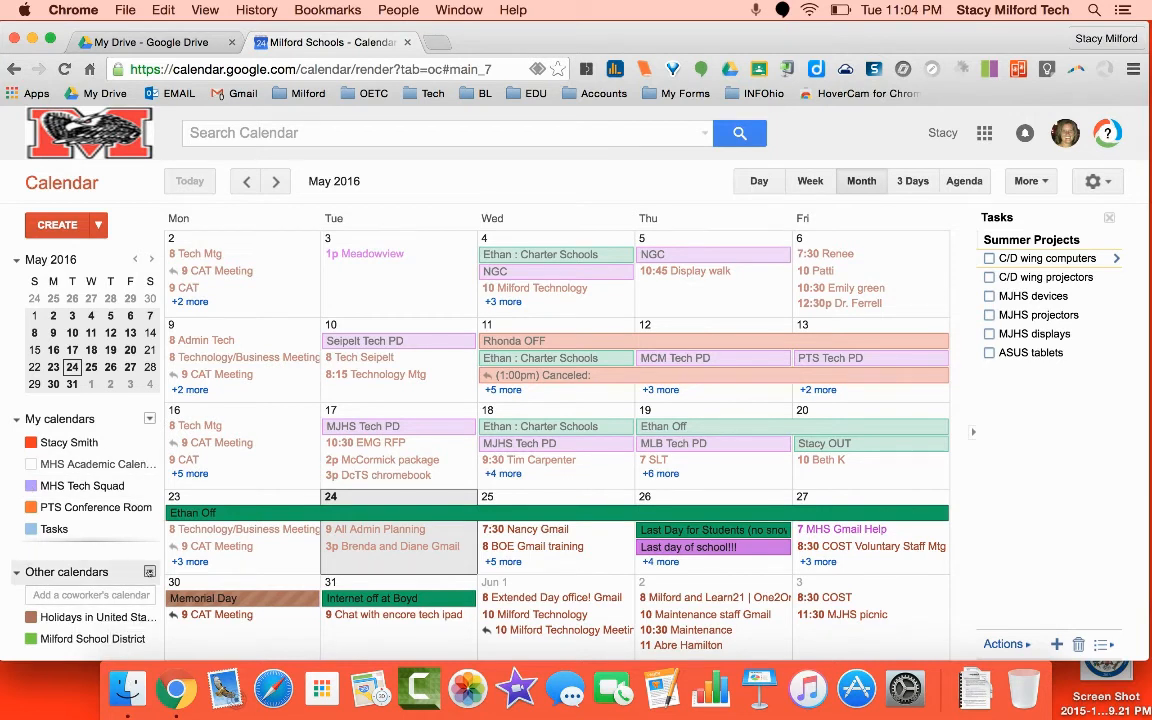
left_click(149, 571)
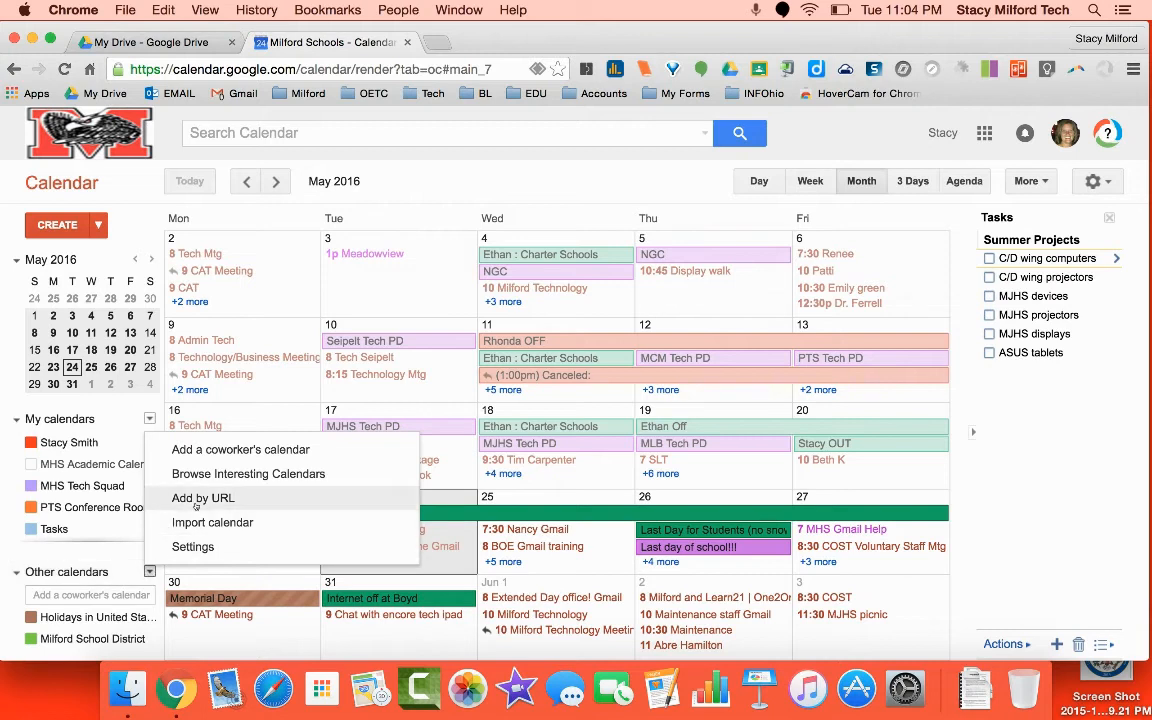
left_click(197, 499)
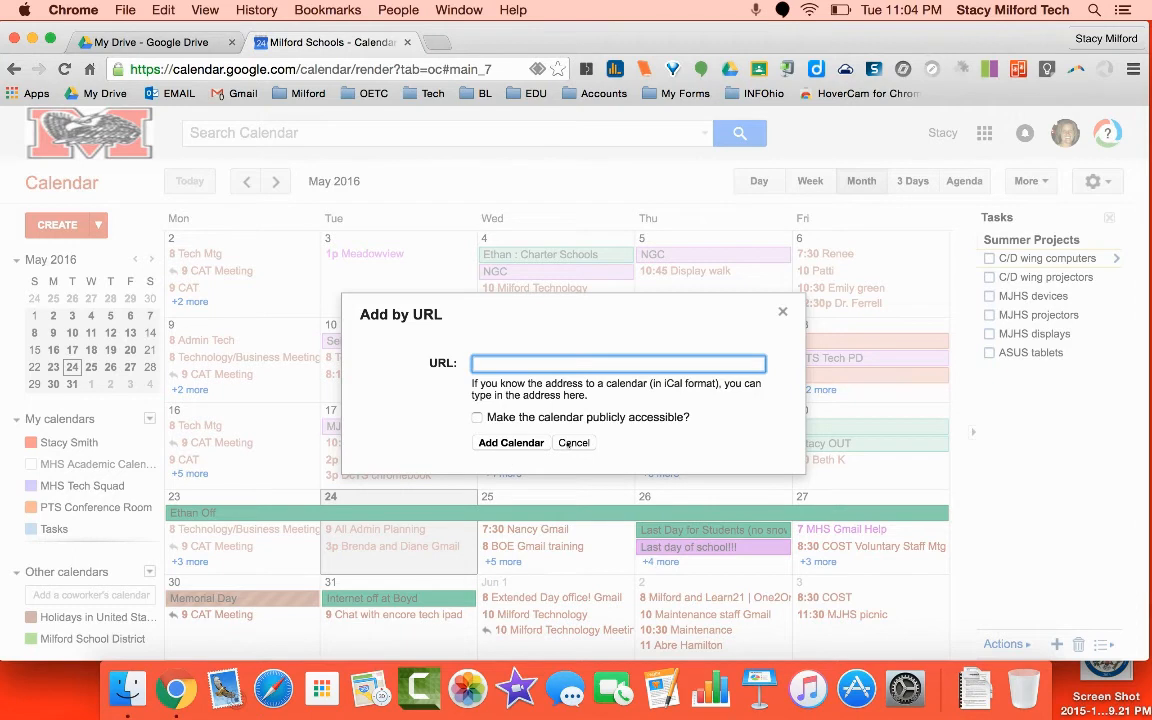
left_click(573, 443)
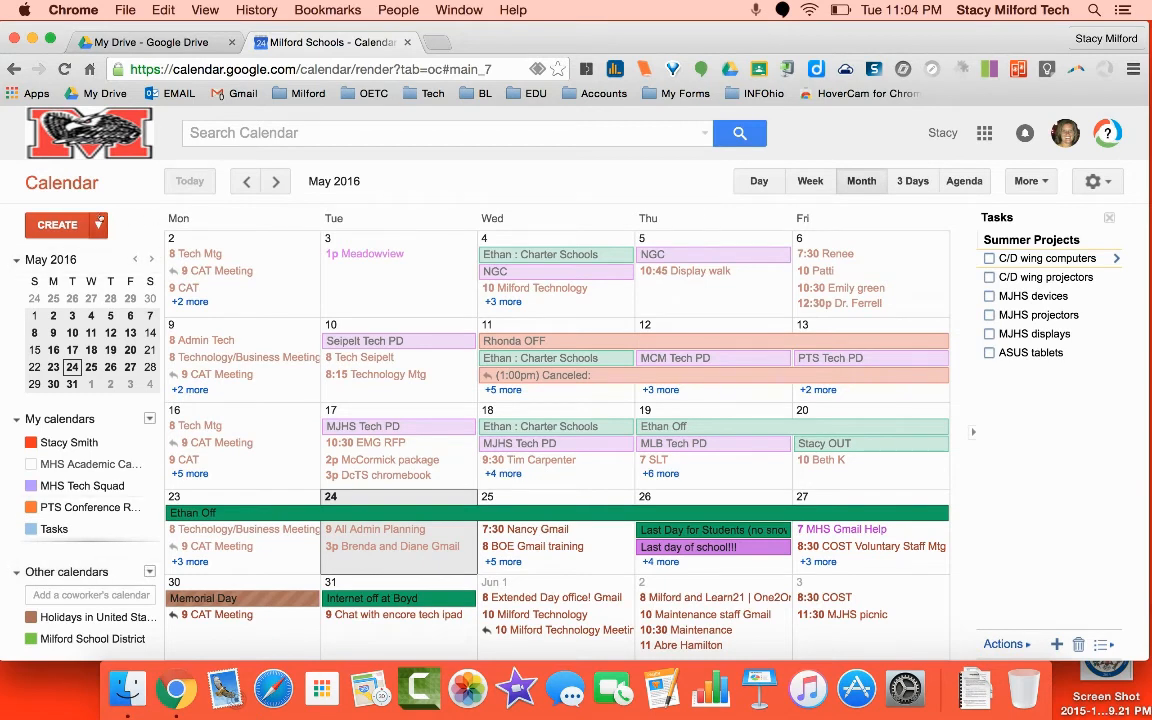
Open a new event's form and try its All day and Repeat options, leaving both turned off.
left_click(47, 226)
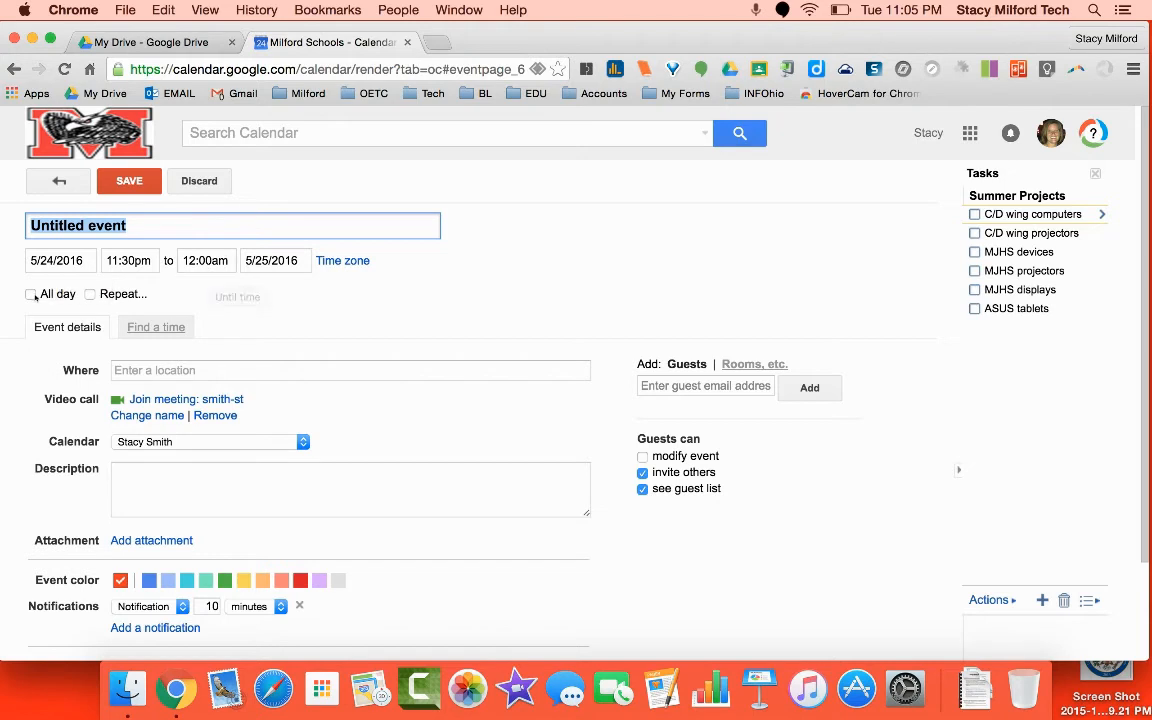
left_click(31, 294)
left_click(31, 294)
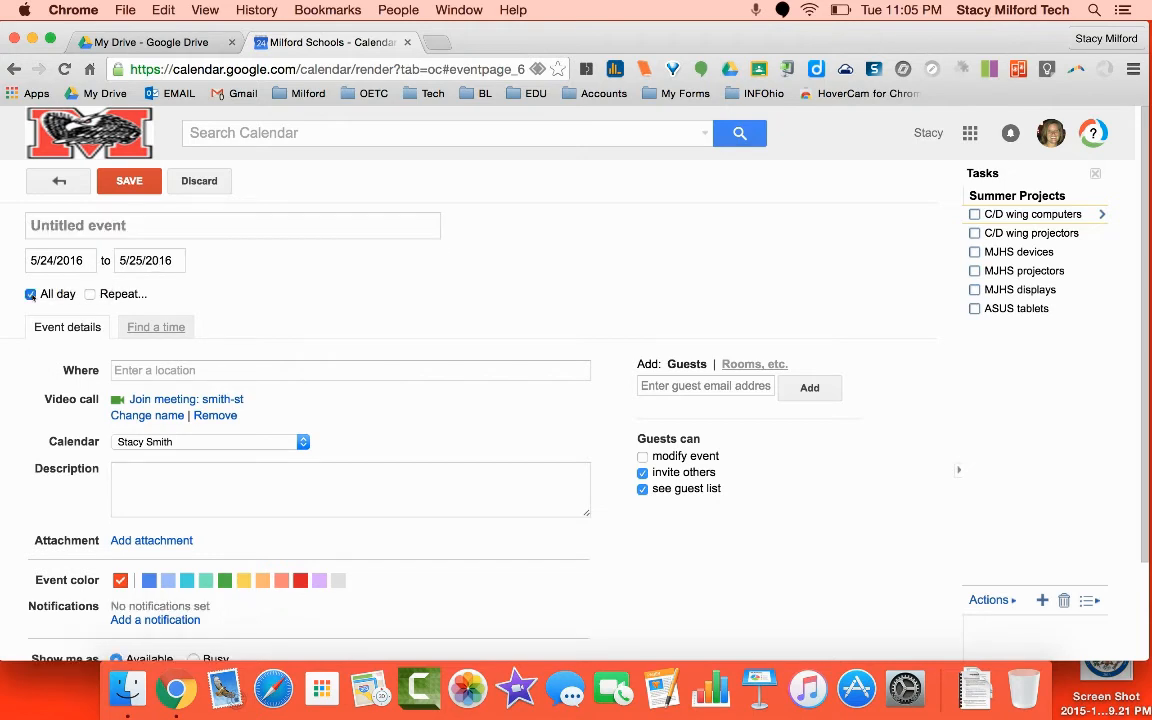
left_click(31, 294)
left_click(90, 294)
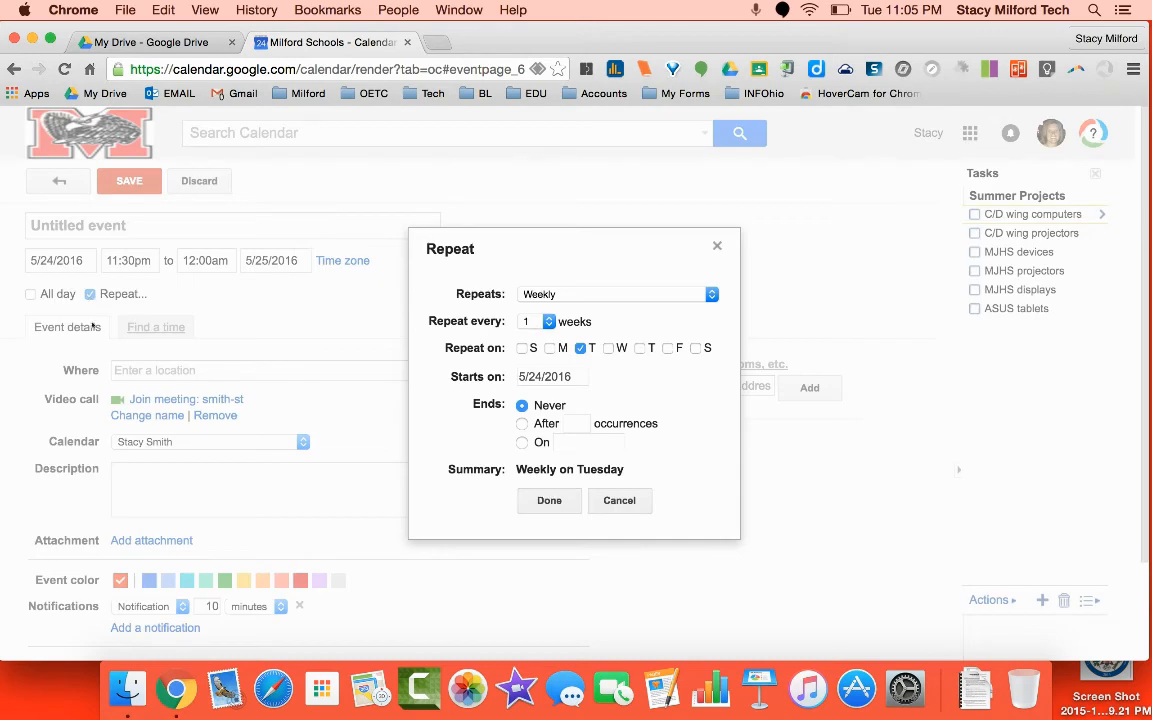
key("Escape")
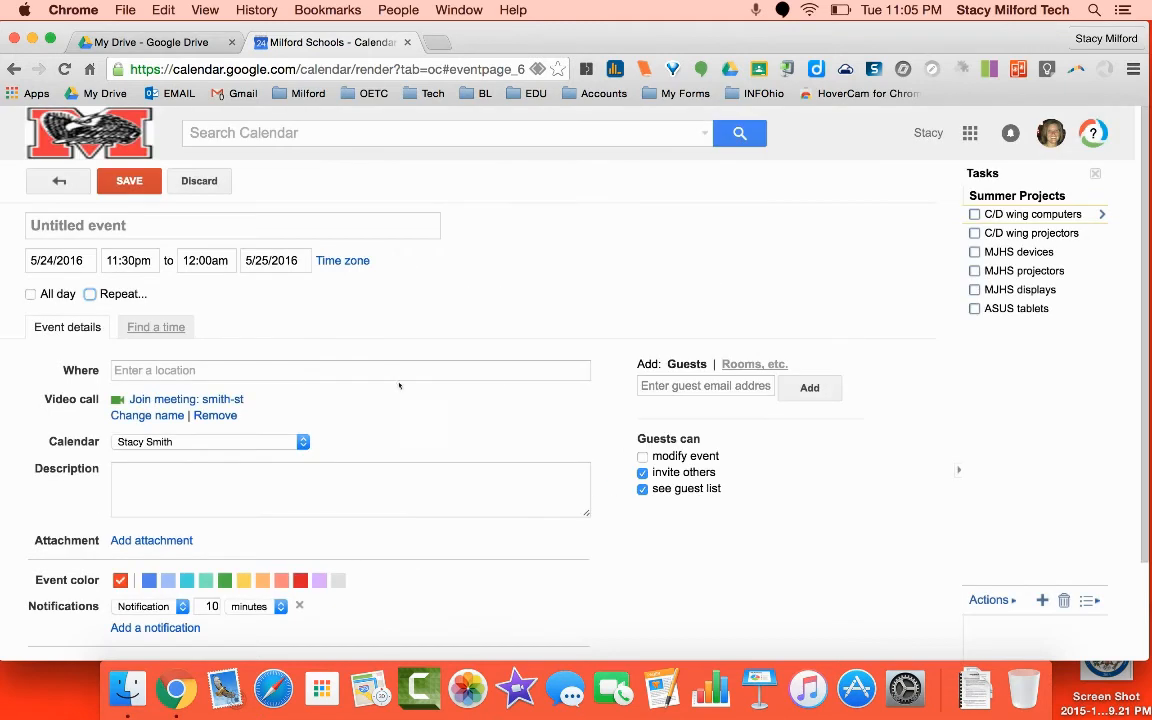
View the Find a time schedule for the untitled event and return to its event details.
scroll(70, 327, "down", 1)
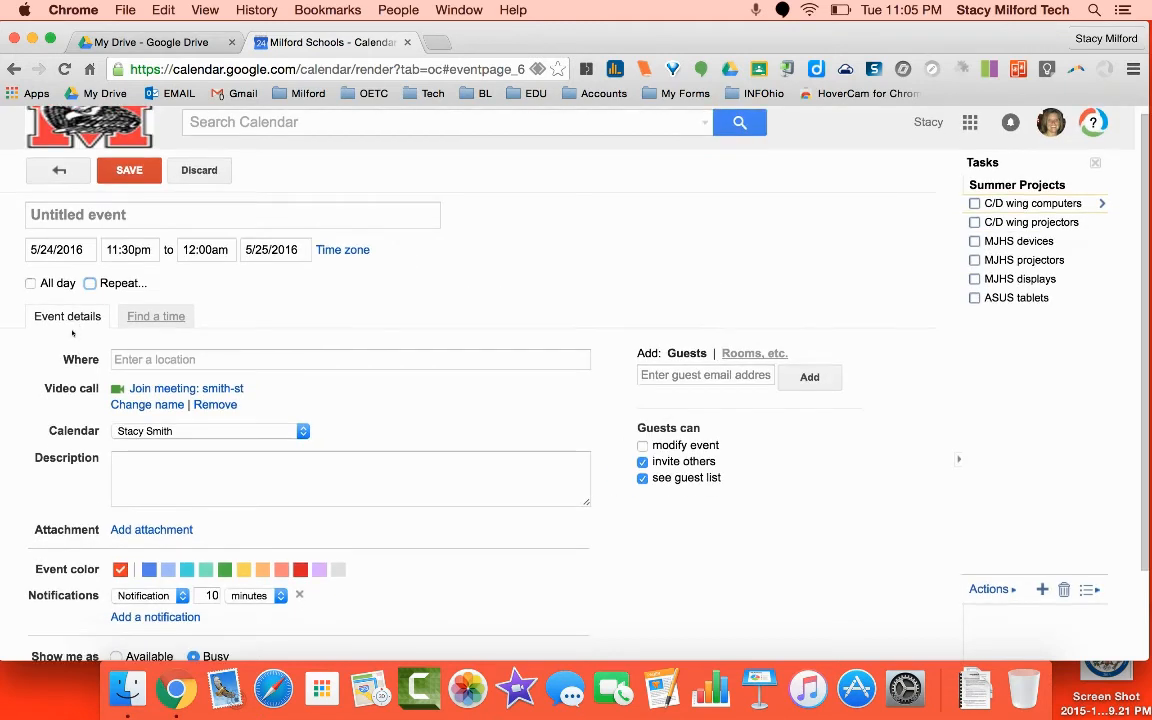
left_click(158, 316)
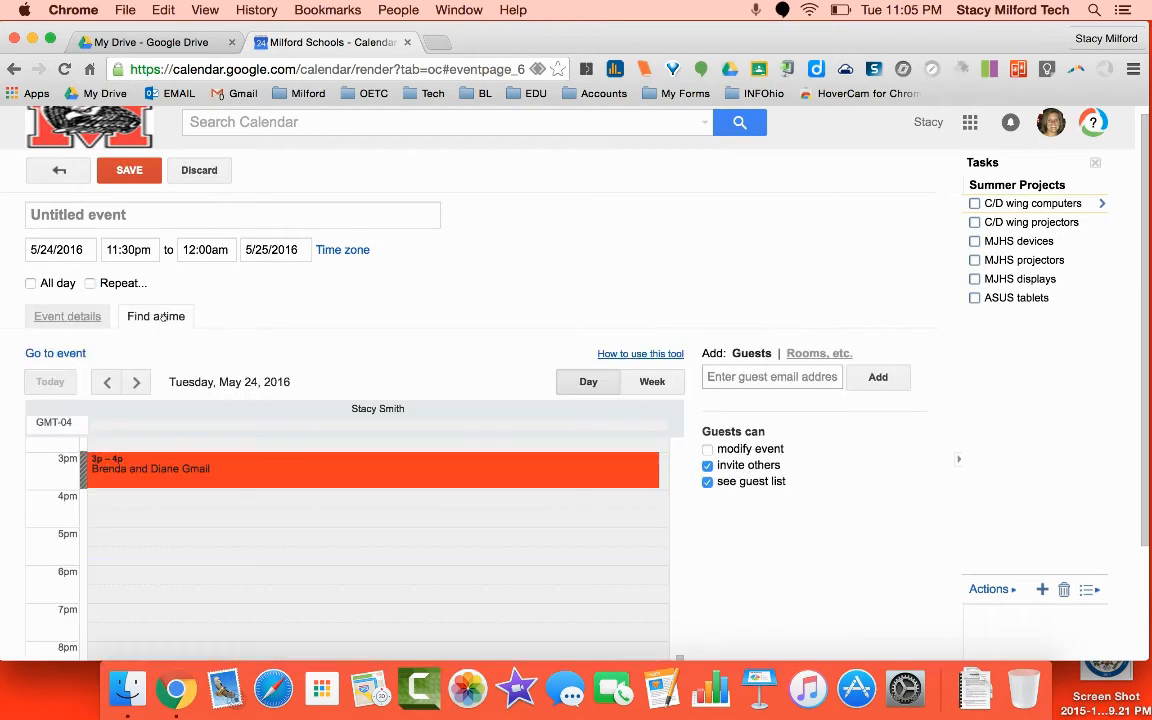
left_click(67, 316)
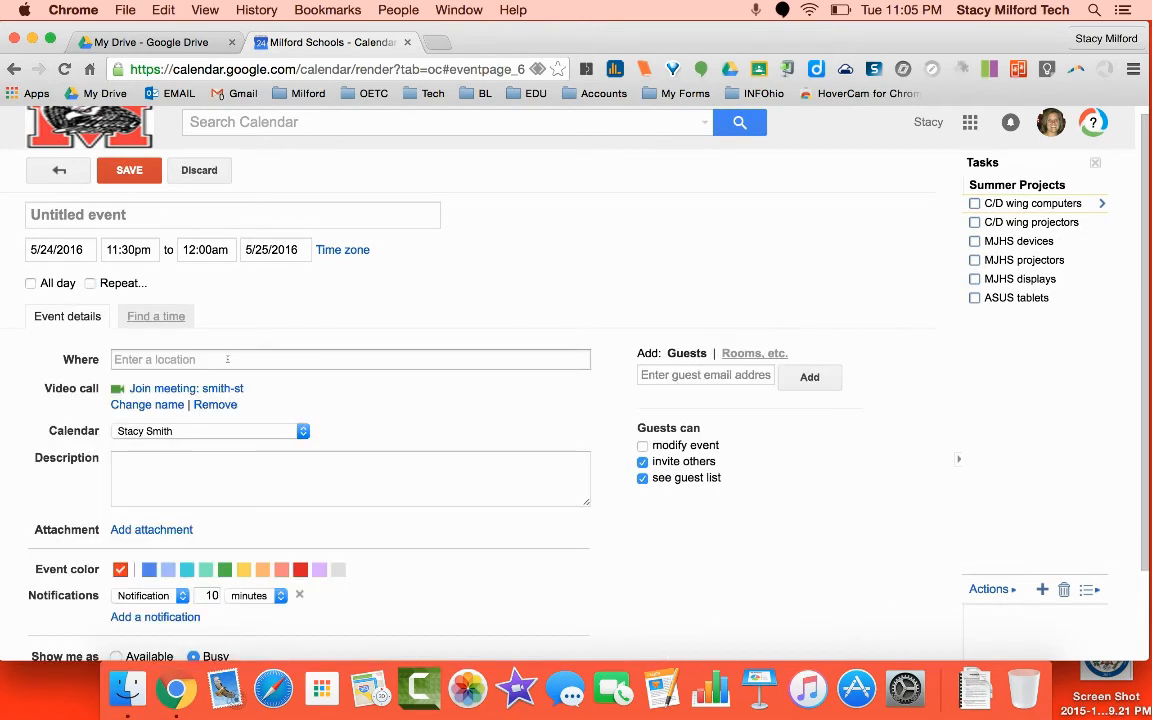
Review the calendar choices and remaining detail fields of the untitled event, and return to the month view without saving.
scroll(183, 352, "down", 2)
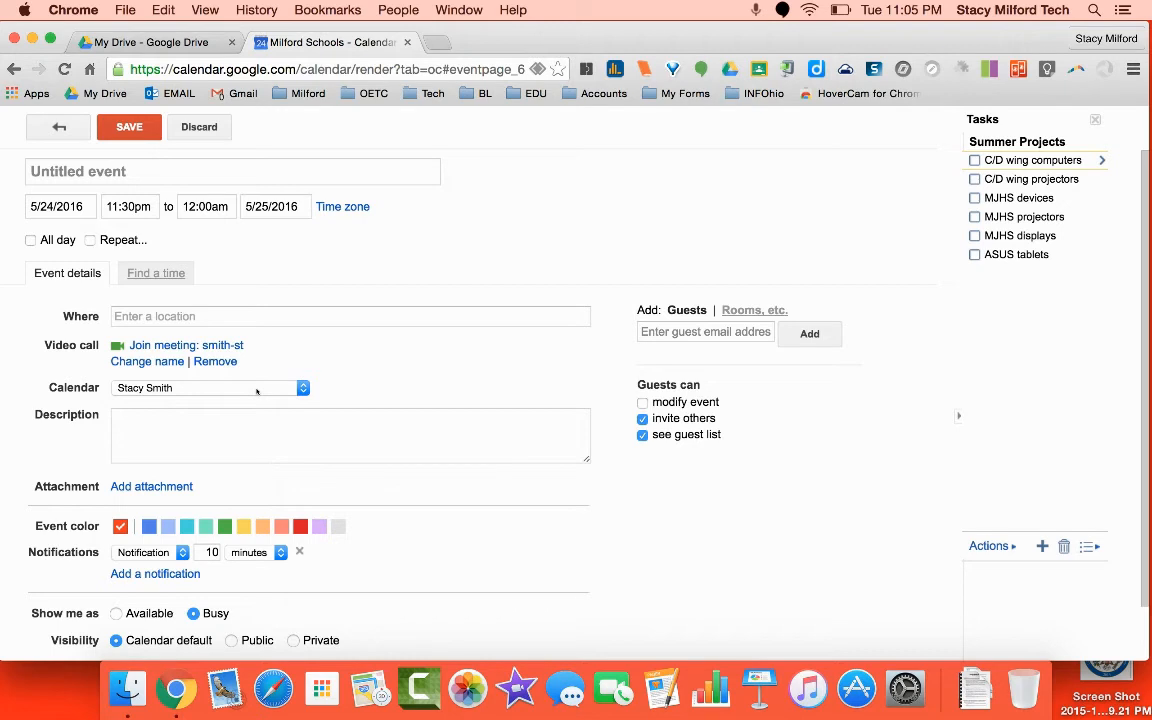
left_click(257, 388)
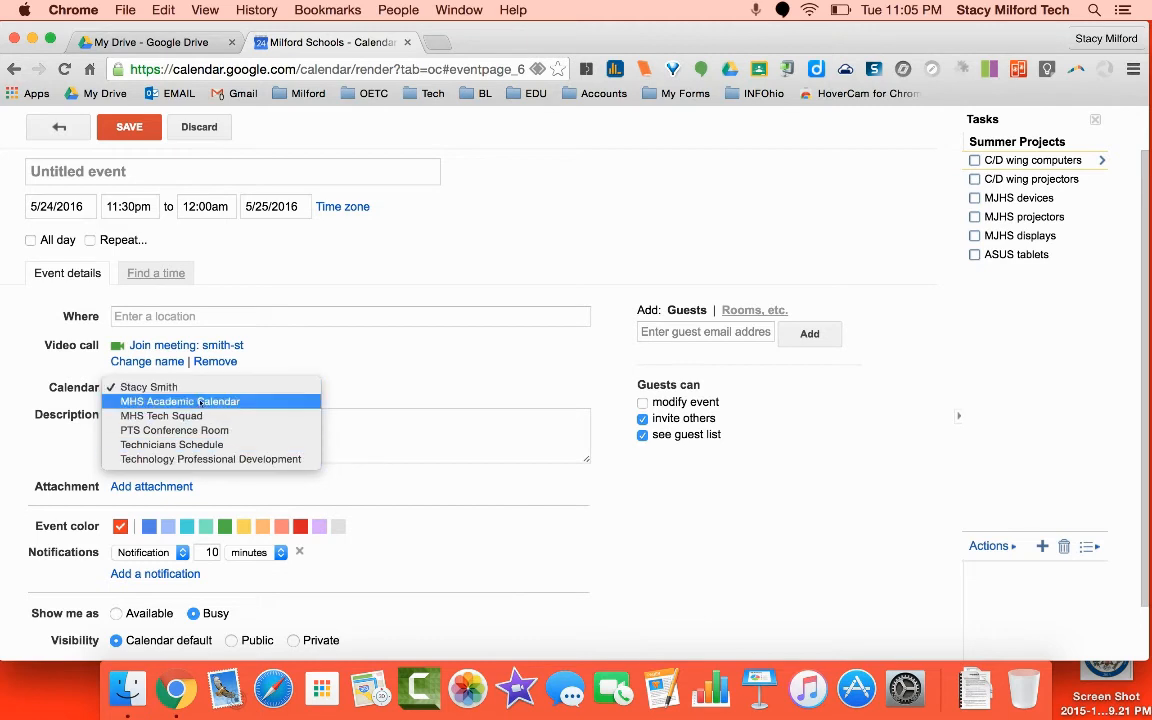
left_click(306, 363)
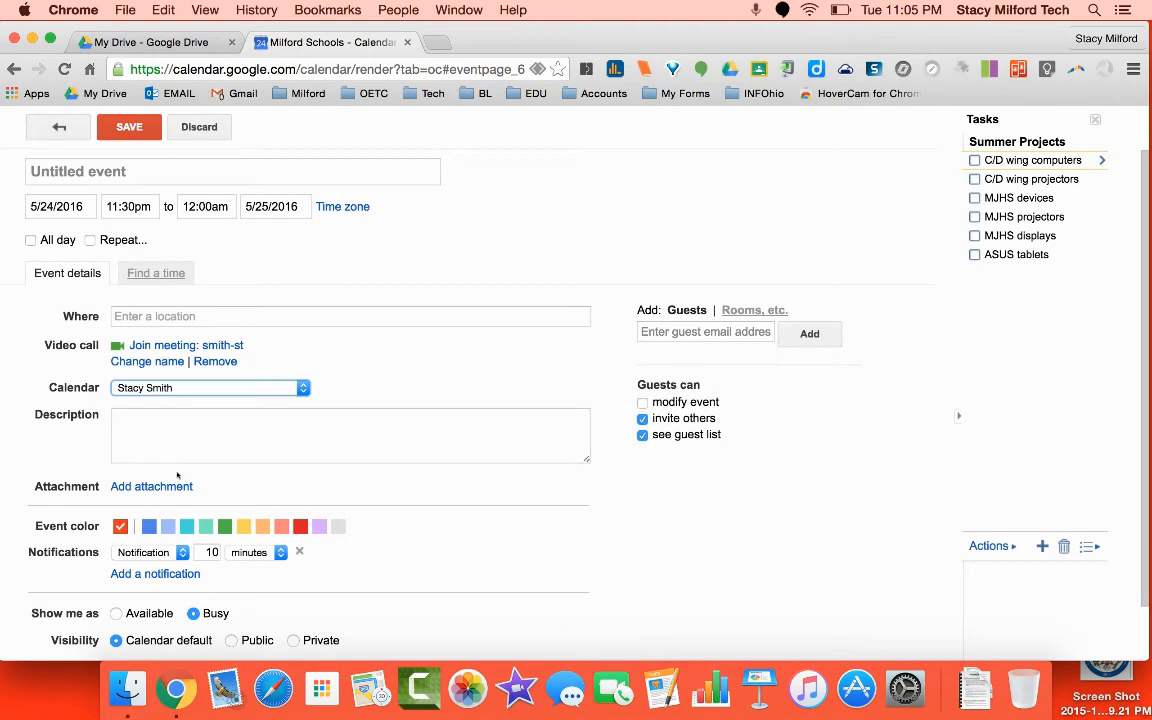
scroll(157, 489, "down", 2)
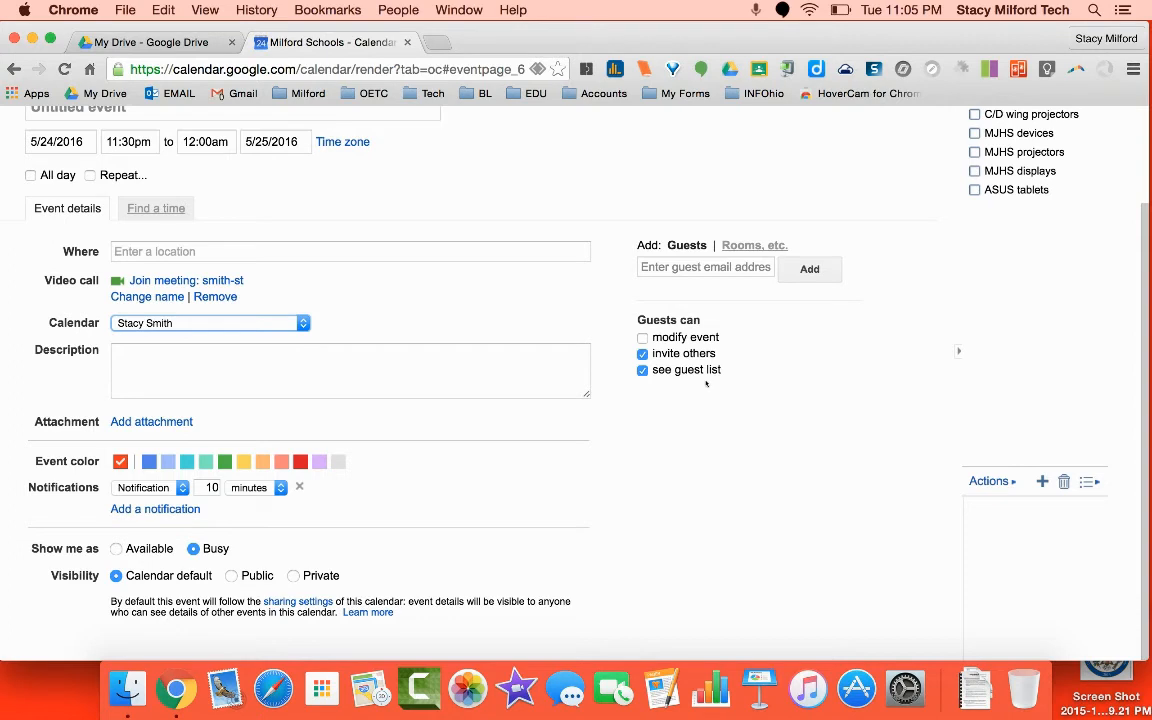
scroll(706, 383, "up", 3)
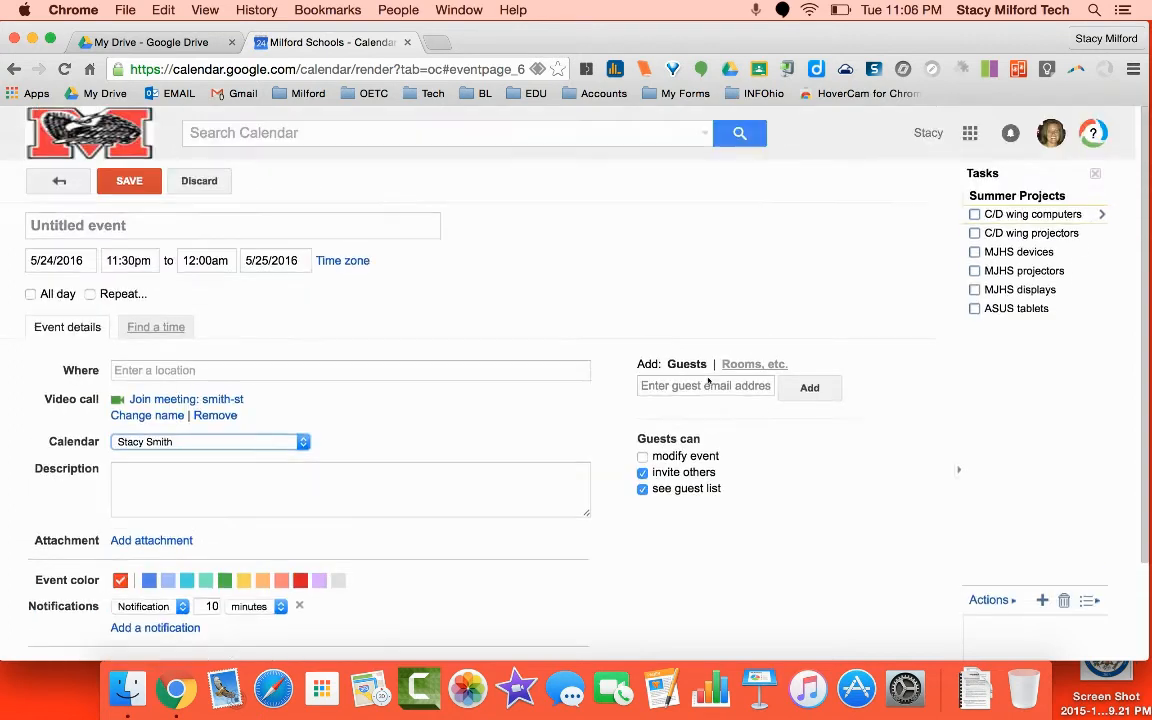
left_click(59, 178)
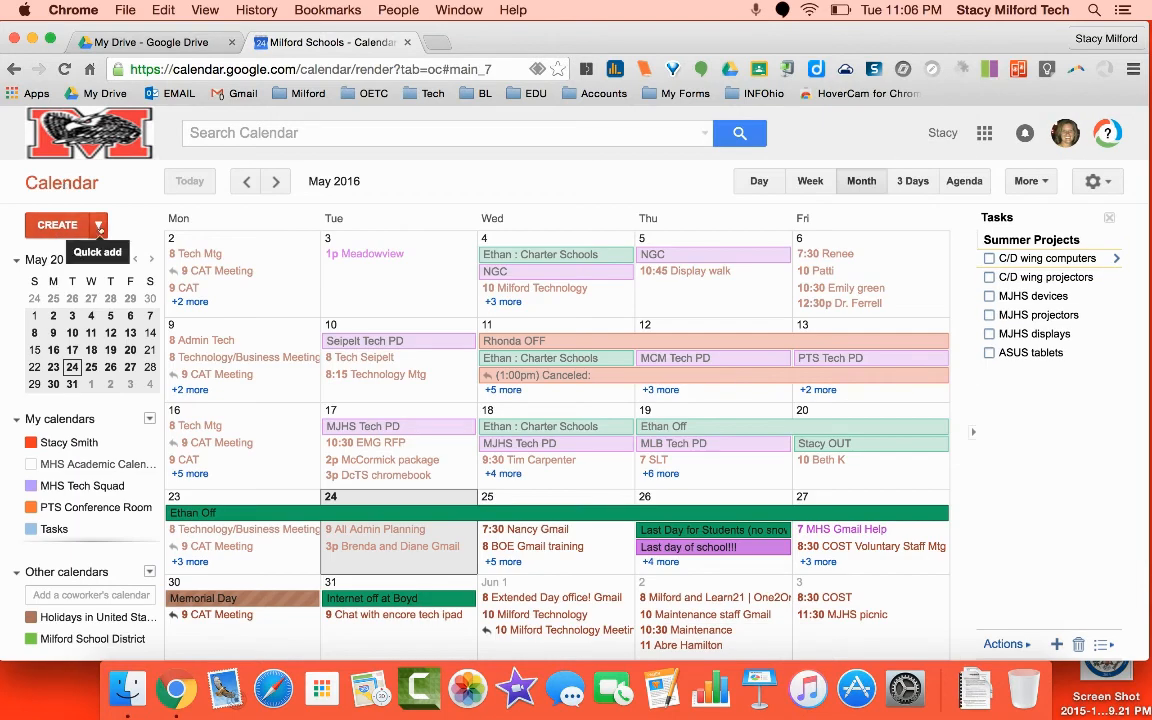
View the Quick Add entry box and close it without adding an event.
left_click(99, 227)
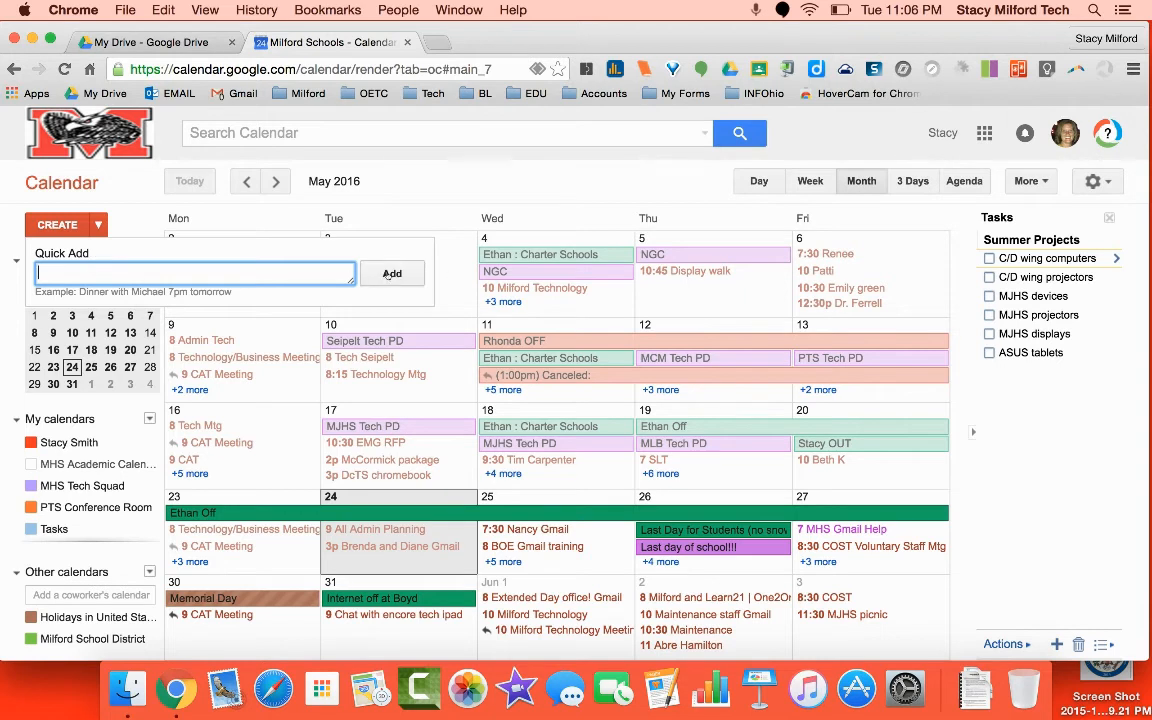
left_click(411, 193)
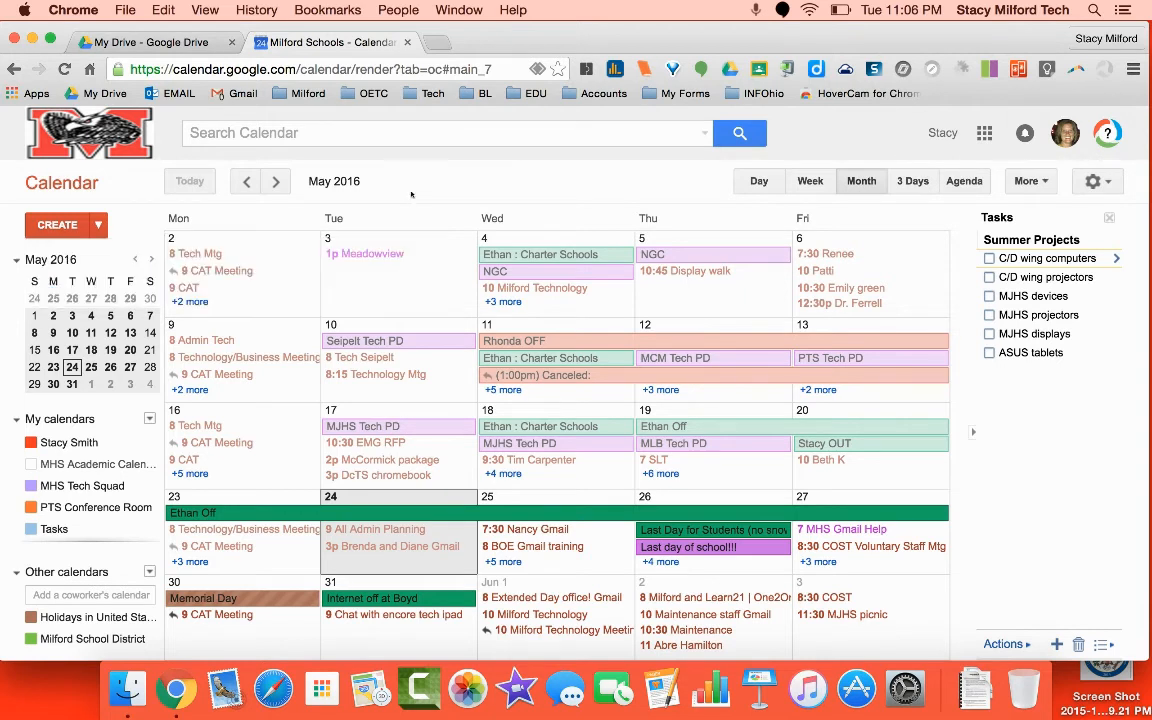
Create an event on Thursday, June 9, 2016 by entering "Meeting with DCTS 4 pm" as its description.
left_click(275, 183)
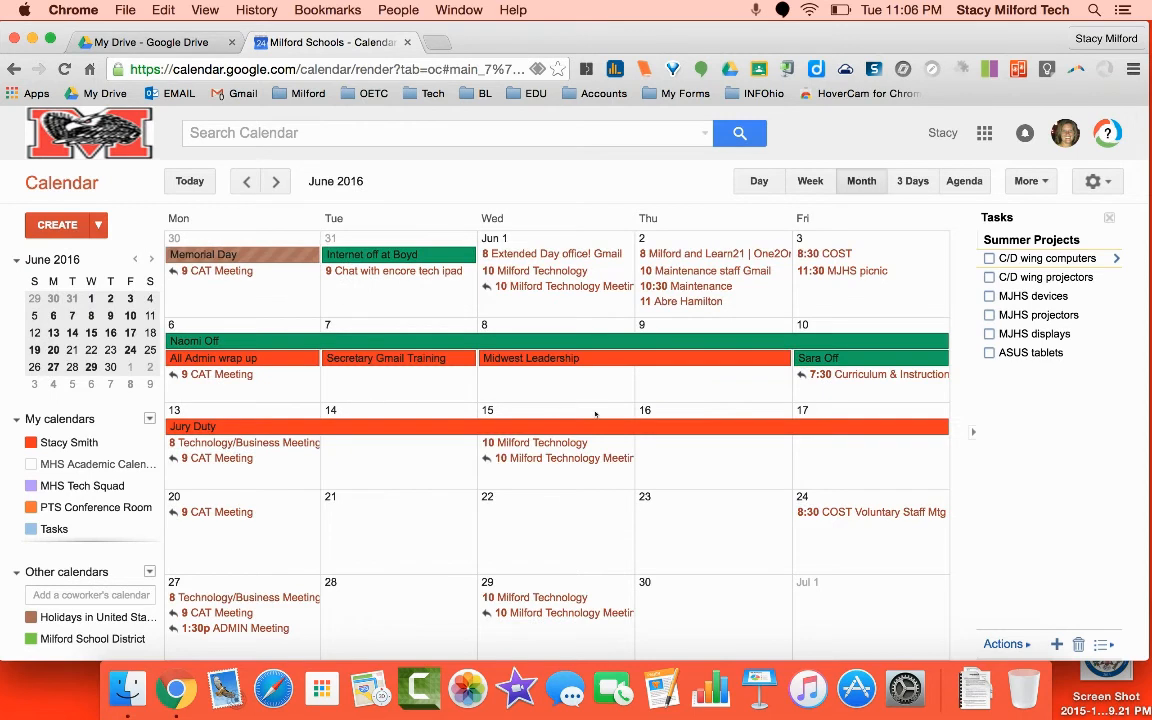
left_click(700, 385)
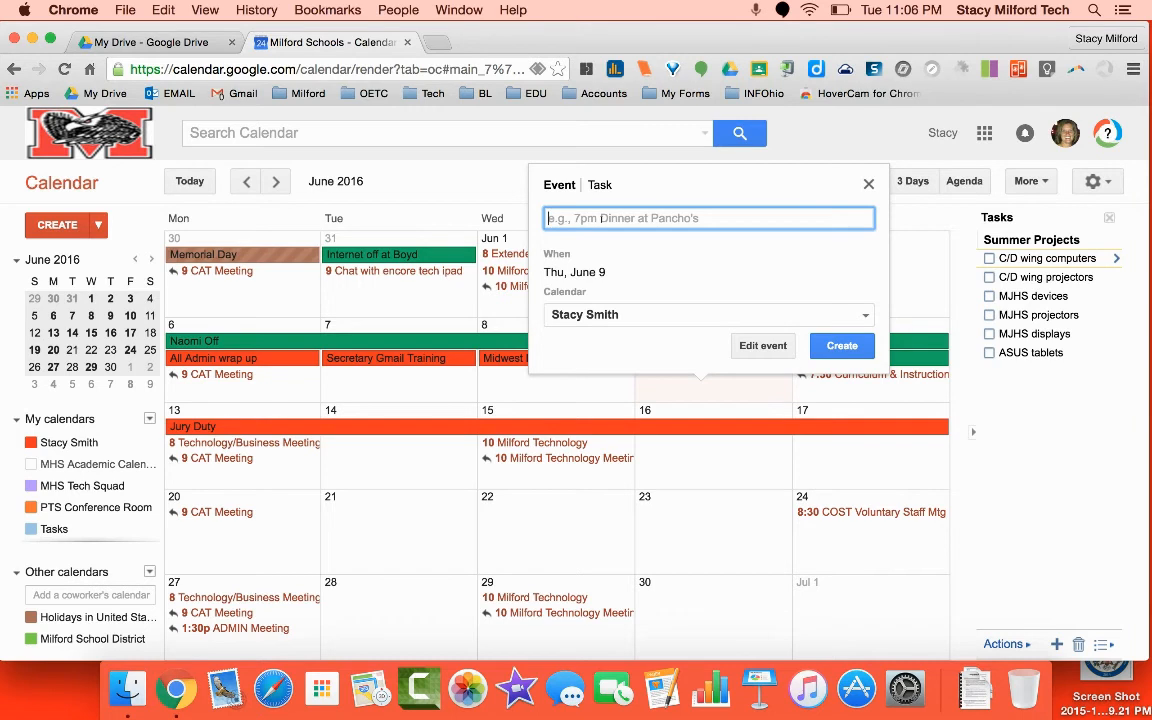
type("Meeting")
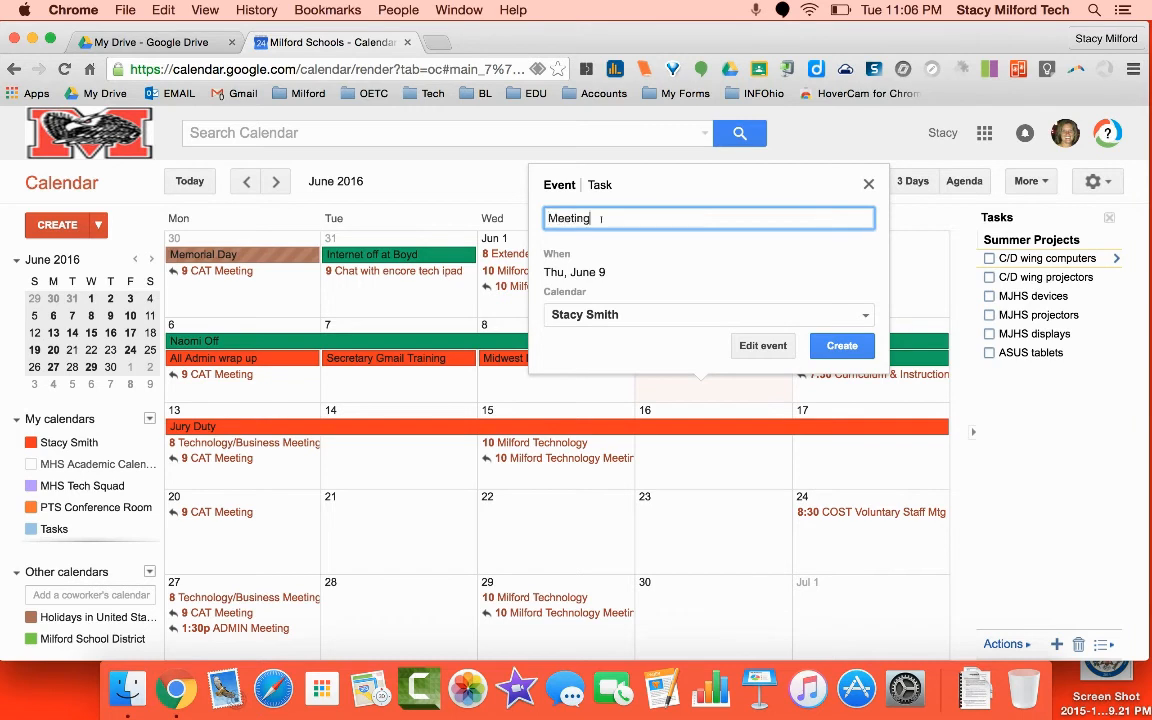
type(" with DCTS 4 pm")
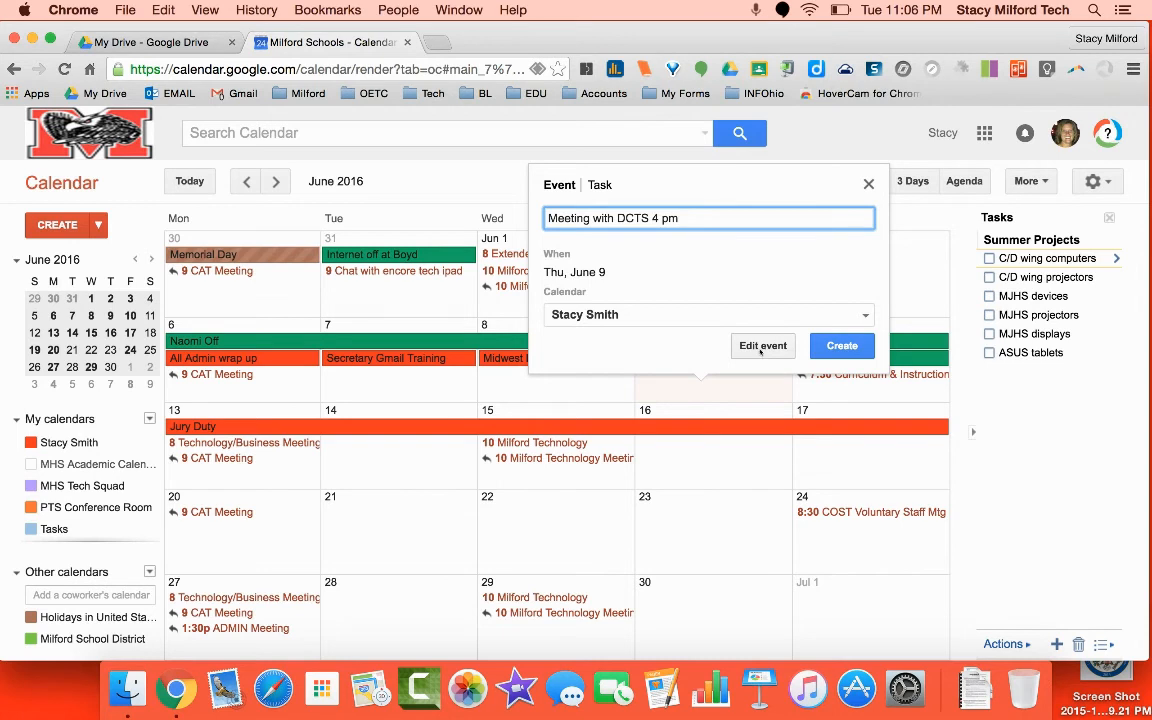
left_click(843, 346)
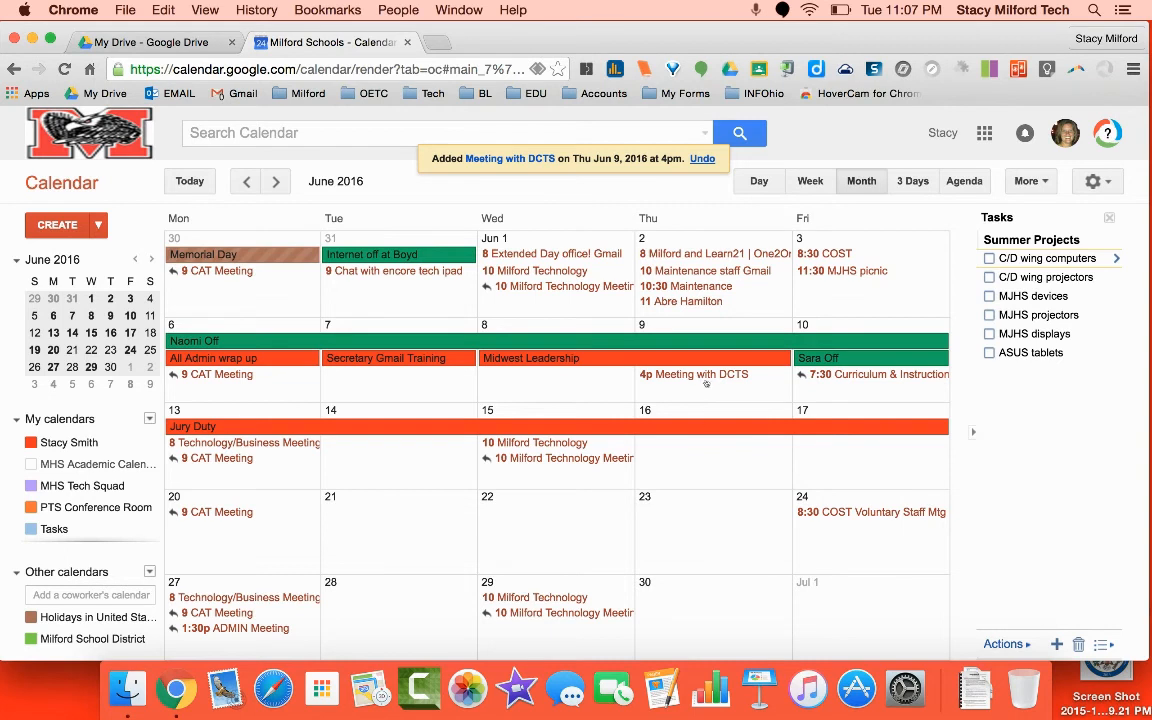
View the full details page of the Meeting with DCTS event and return to the June month view.
left_click(706, 376)
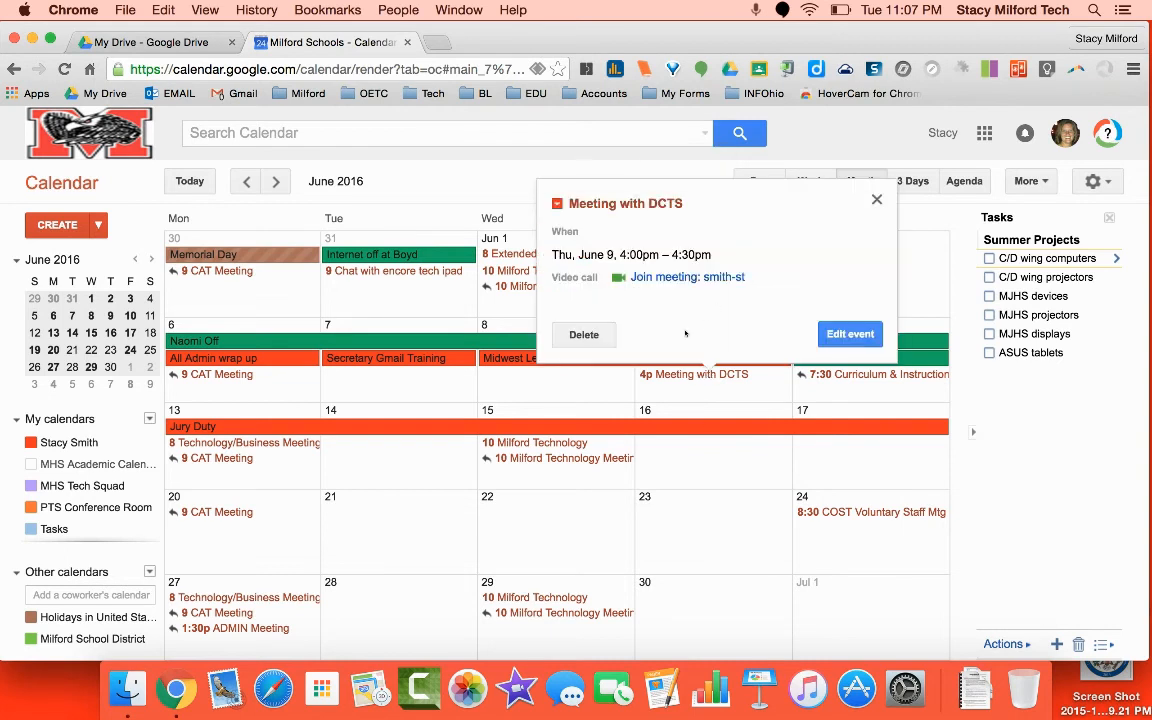
left_click(835, 337)
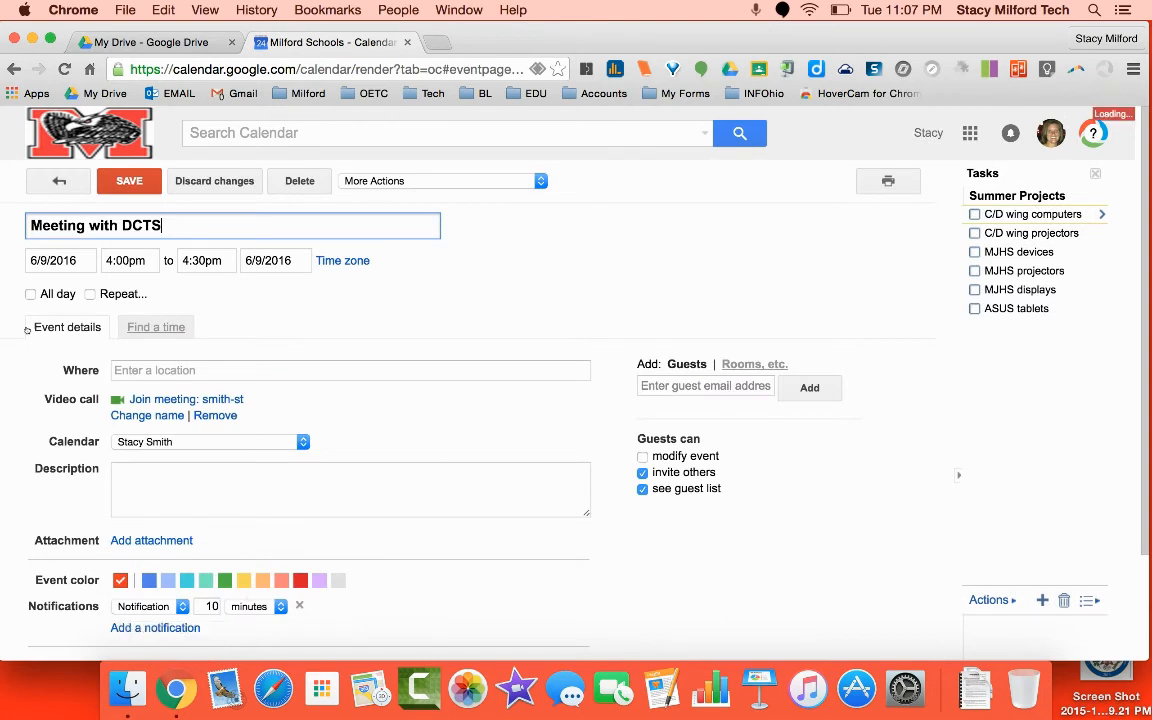
left_click(59, 181)
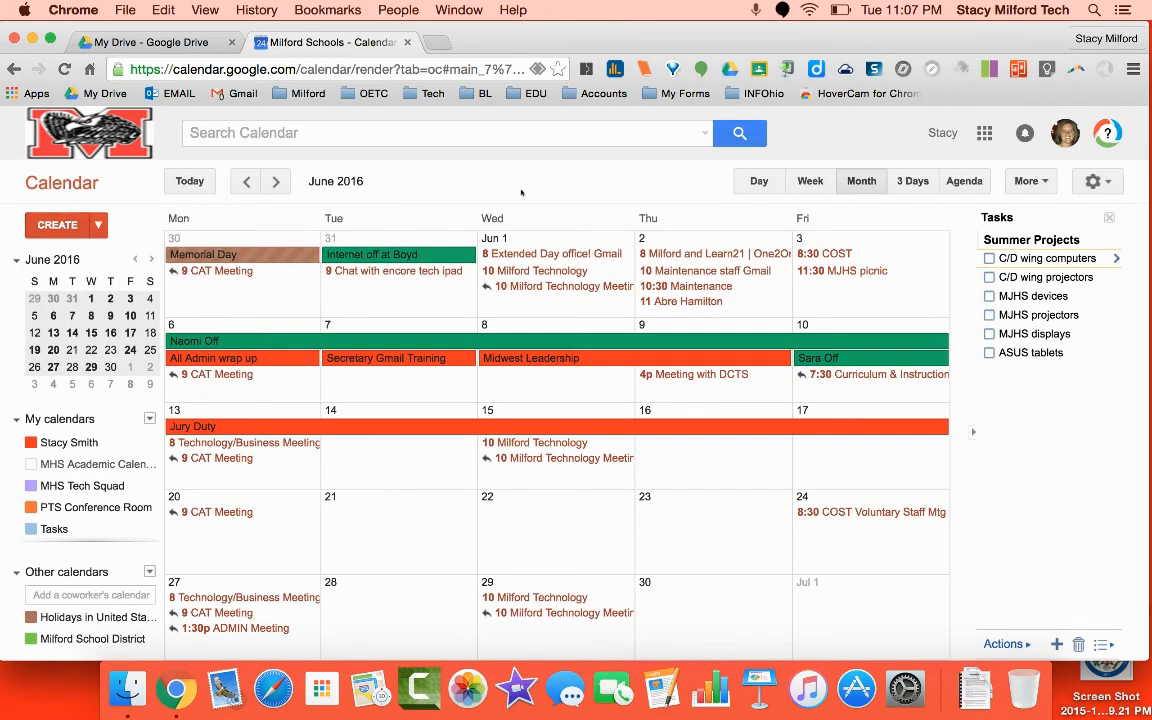
Open the Calendars settings and look through the full list of calendars and their display, notification and sharing options.
left_click(1097, 182)
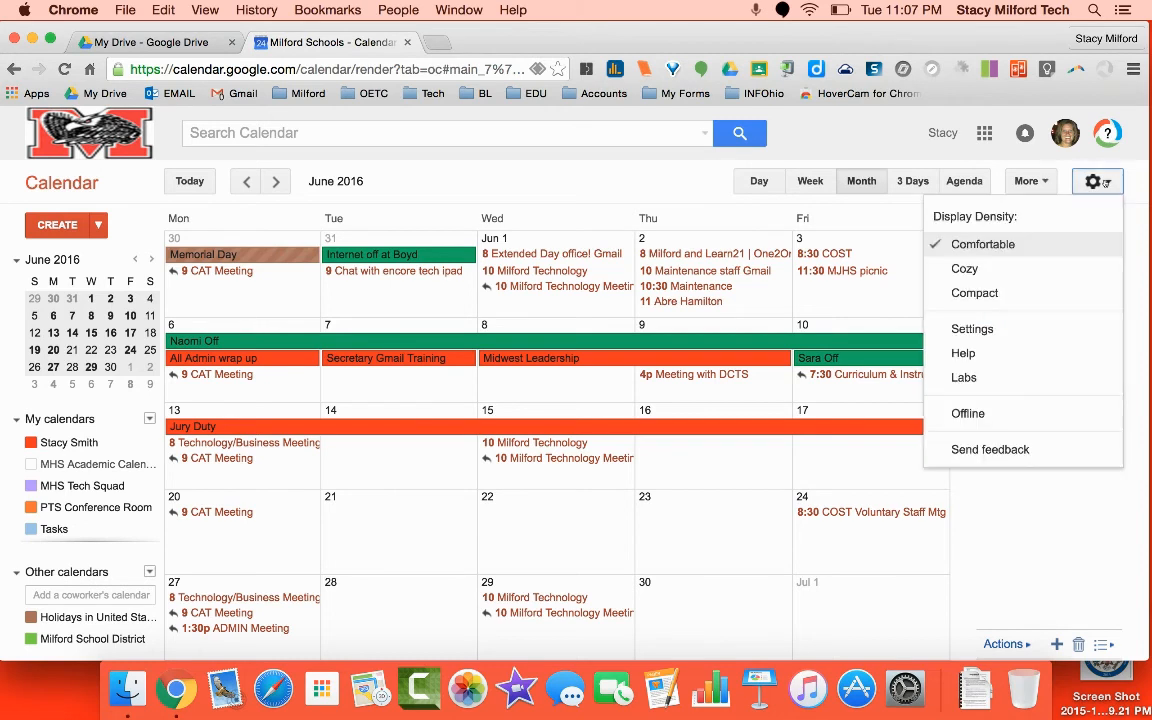
left_click(972, 330)
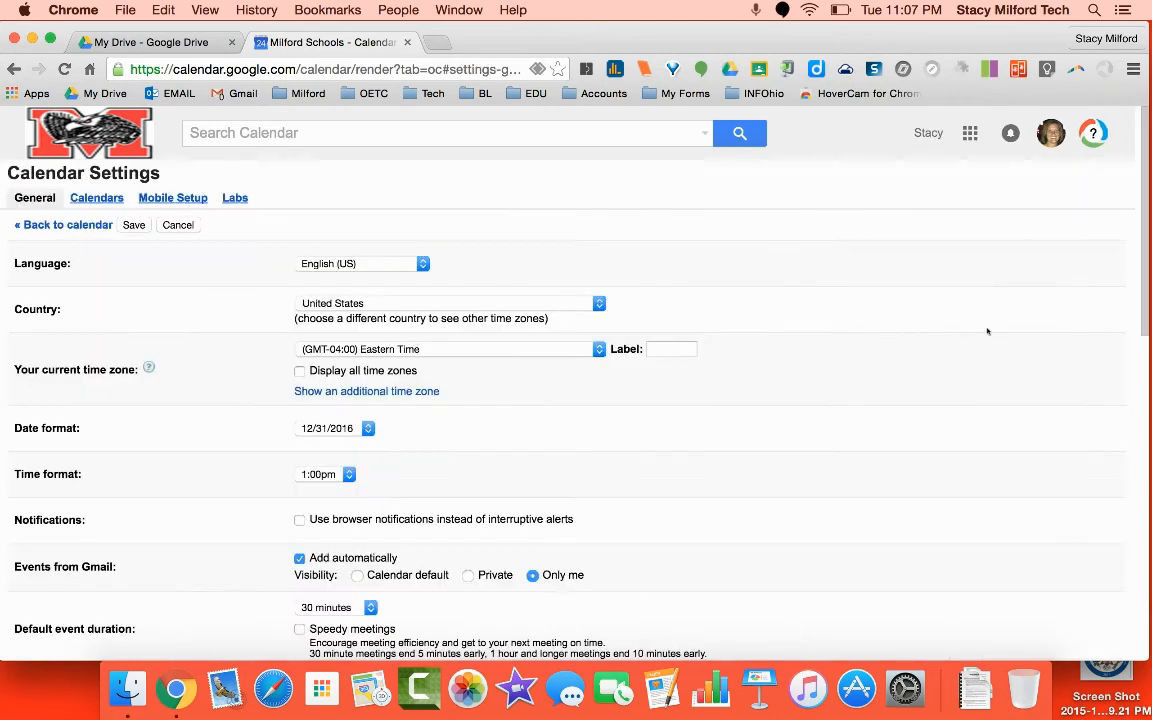
left_click(97, 198)
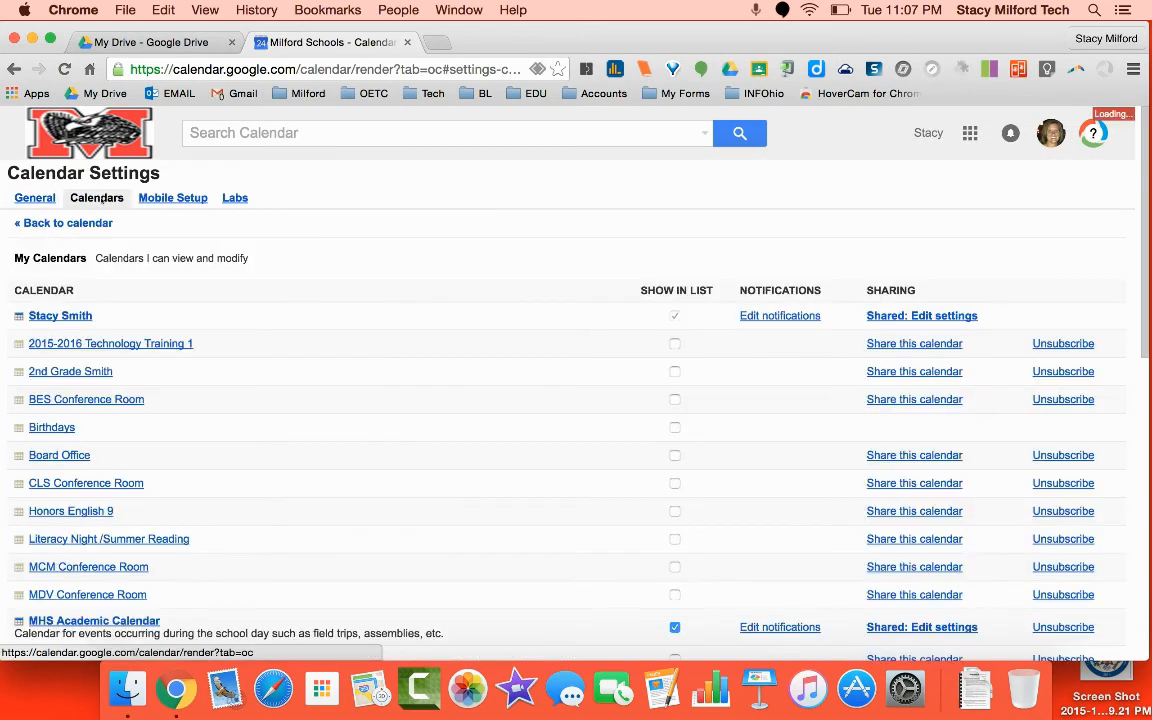
scroll(412, 315, "down", 1)
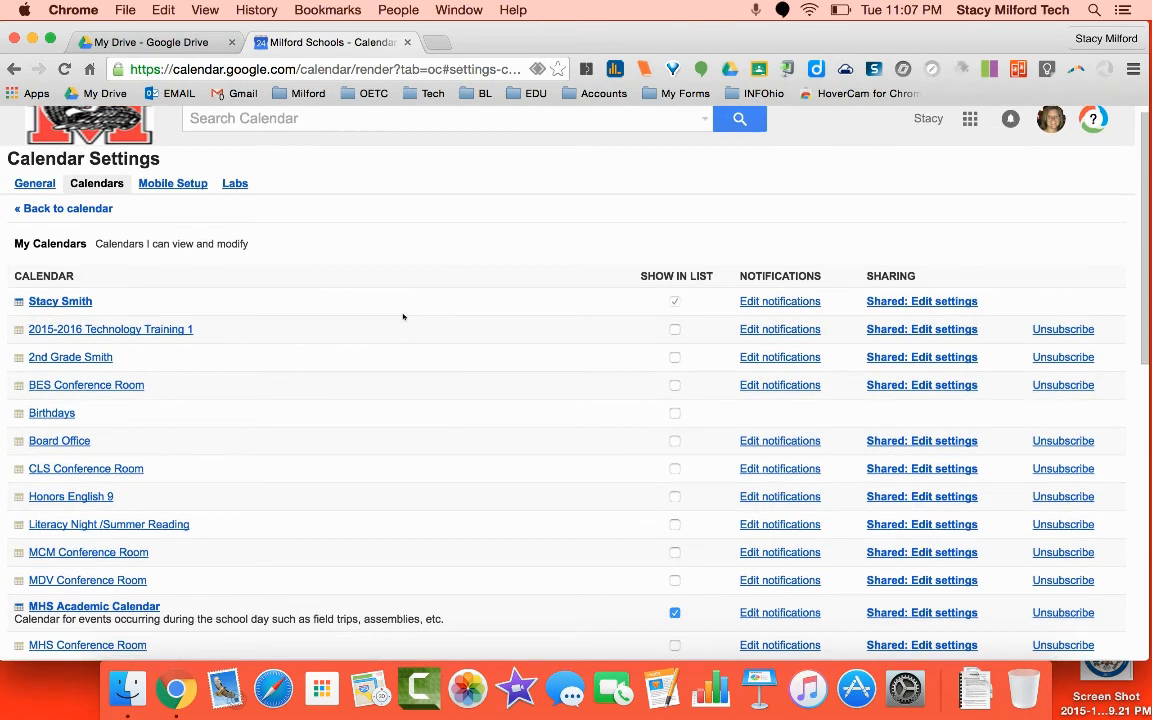
scroll(310, 233, "down", 6)
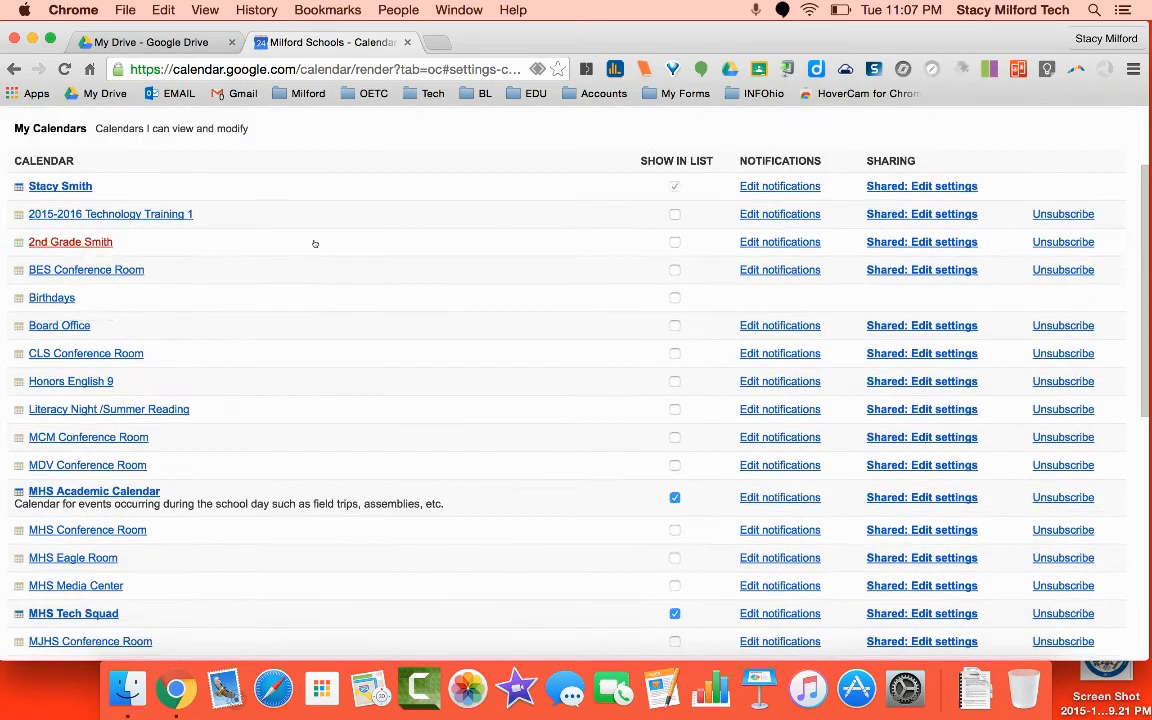
scroll(335, 318, "down", 8)
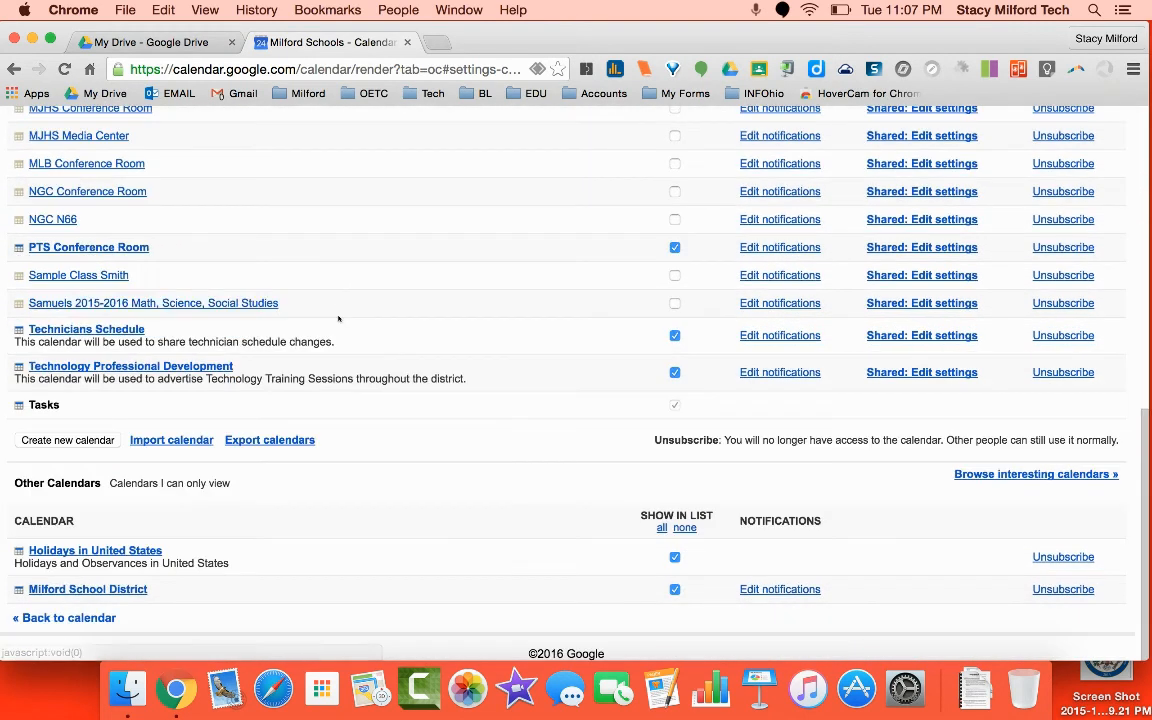
scroll(337, 305, "up", 15)
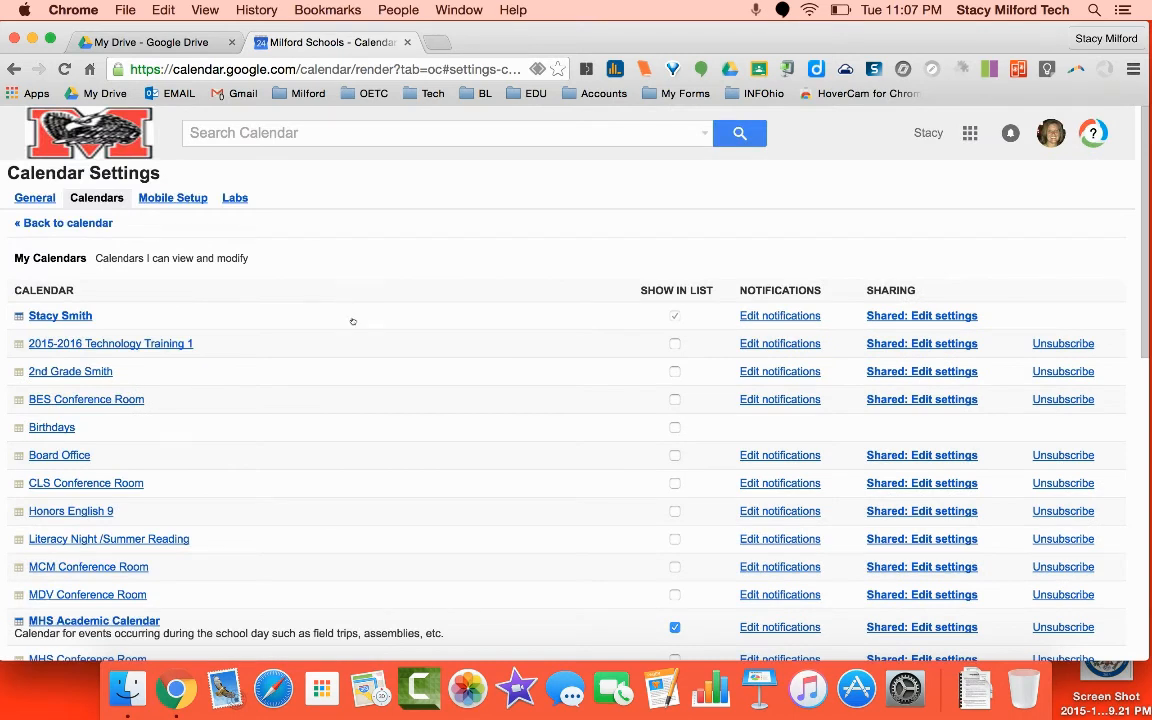
scroll(365, 345, "down", 5)
scroll(374, 361, "down", 9)
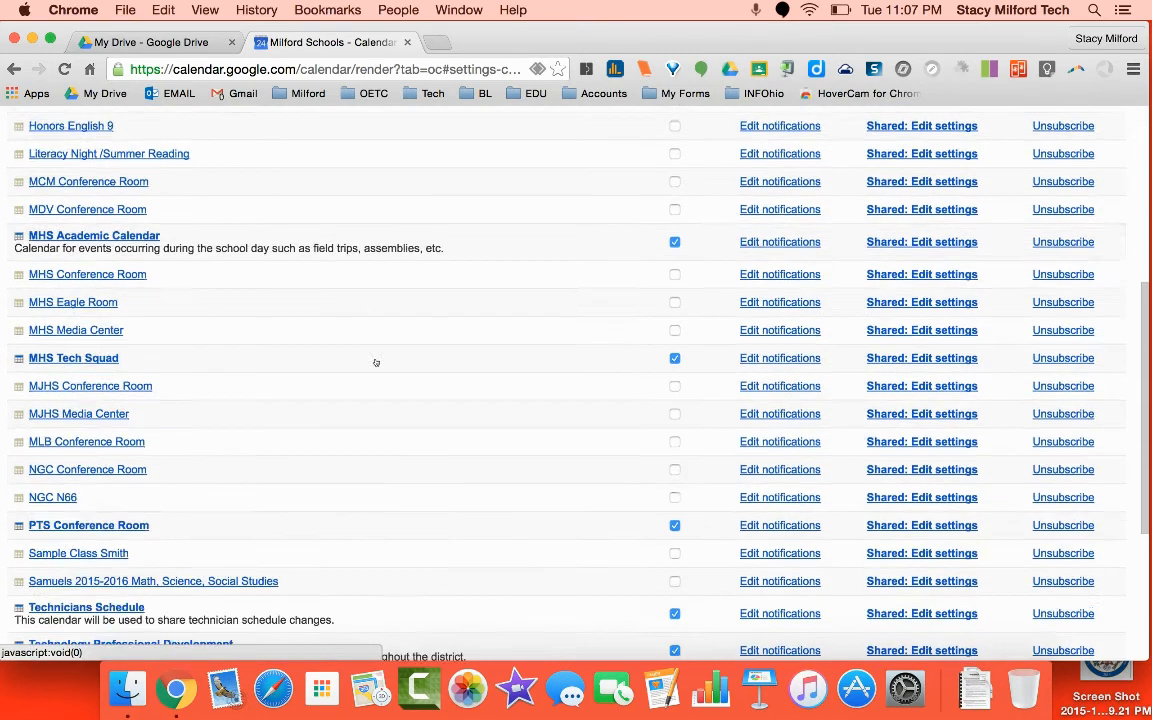
scroll(397, 358, "up", 14)
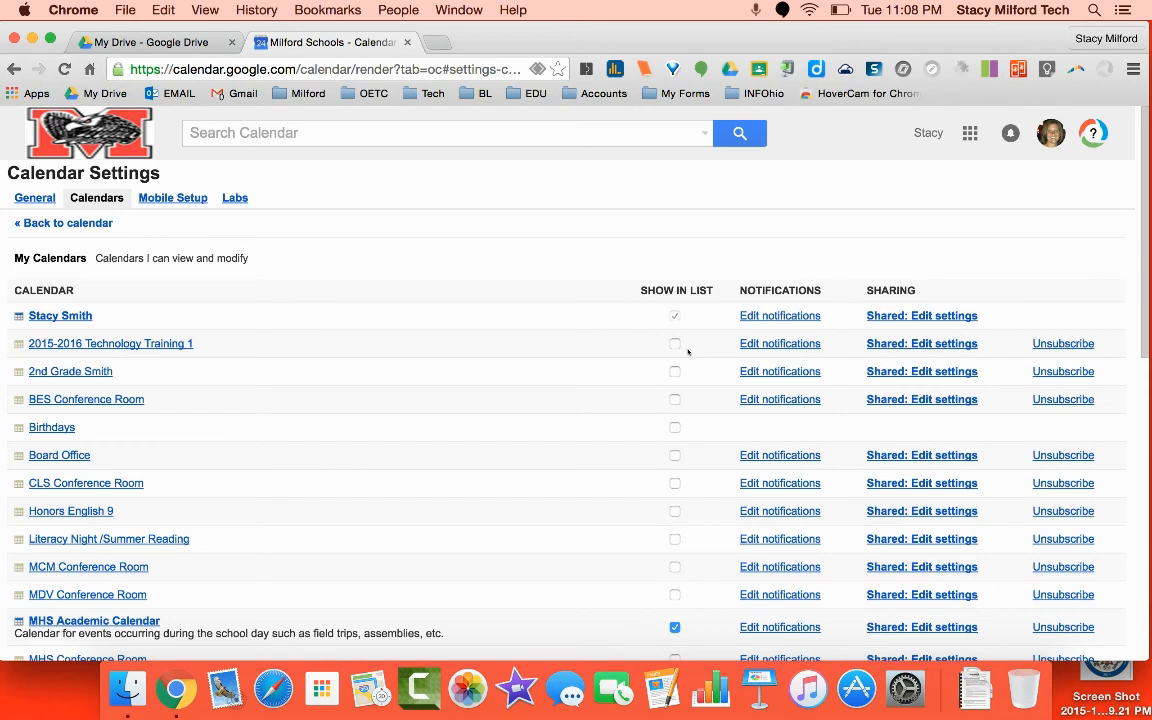
scroll(688, 352, "down", 5)
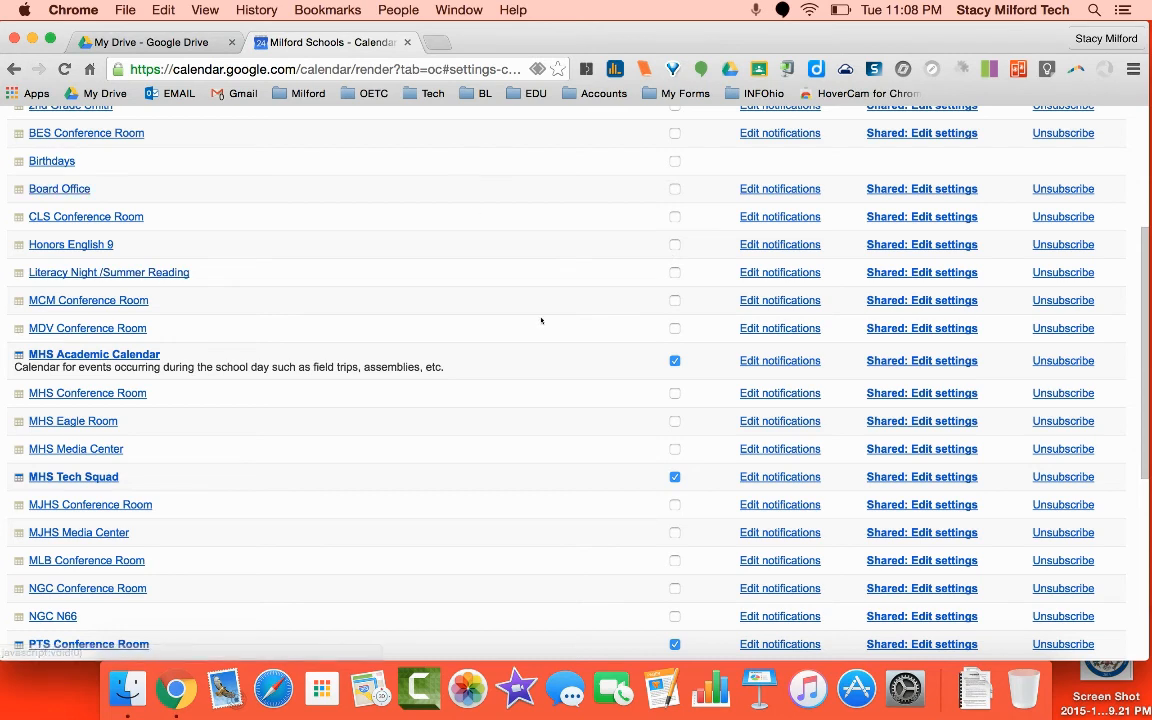
scroll(543, 319, "down", 8)
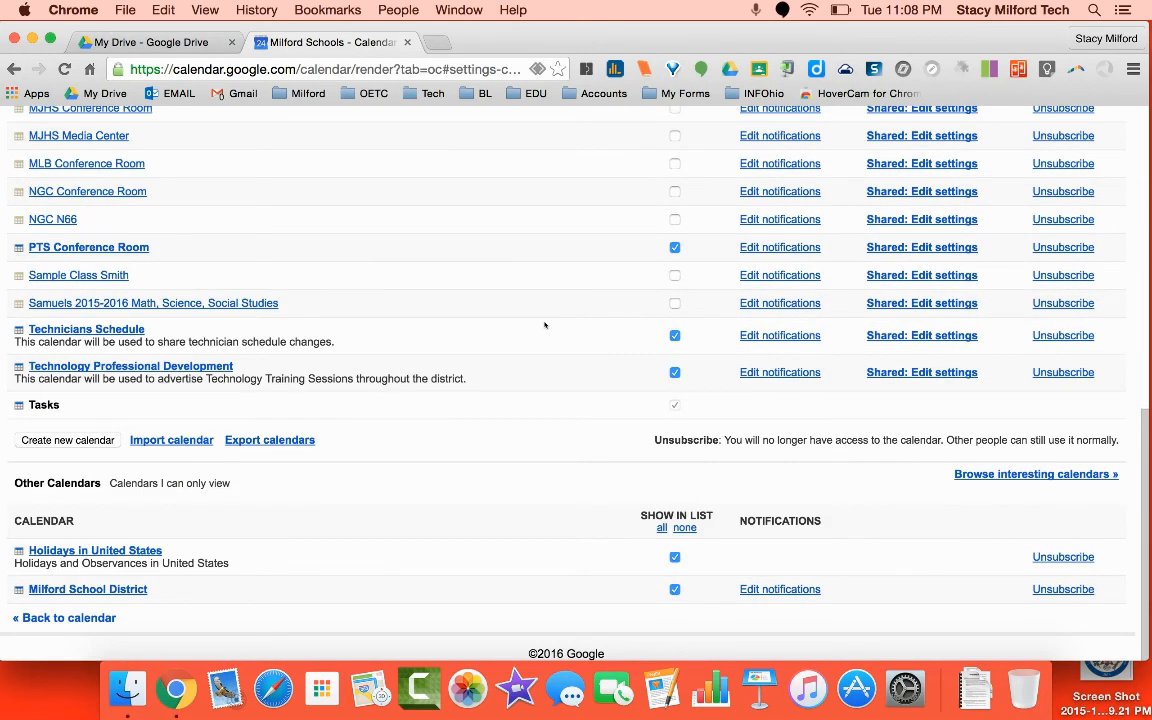
scroll(540, 329, "up", 8)
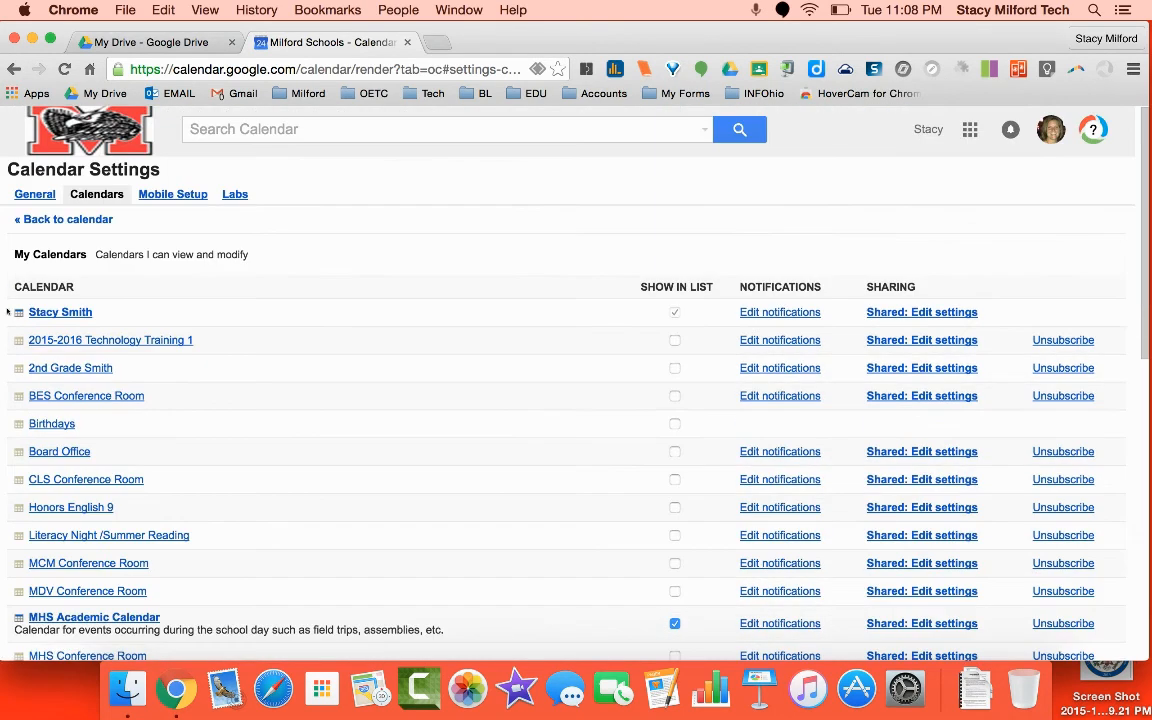
scroll(150, 452, "down", 5)
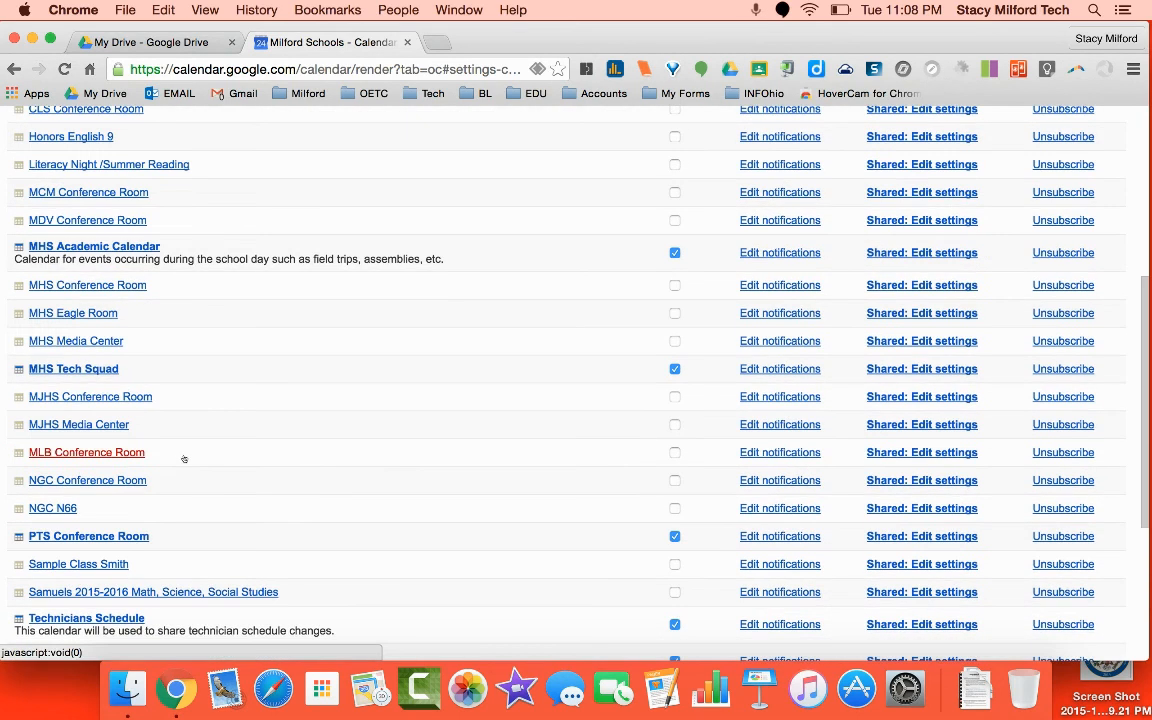
scroll(184, 458, "down", 2)
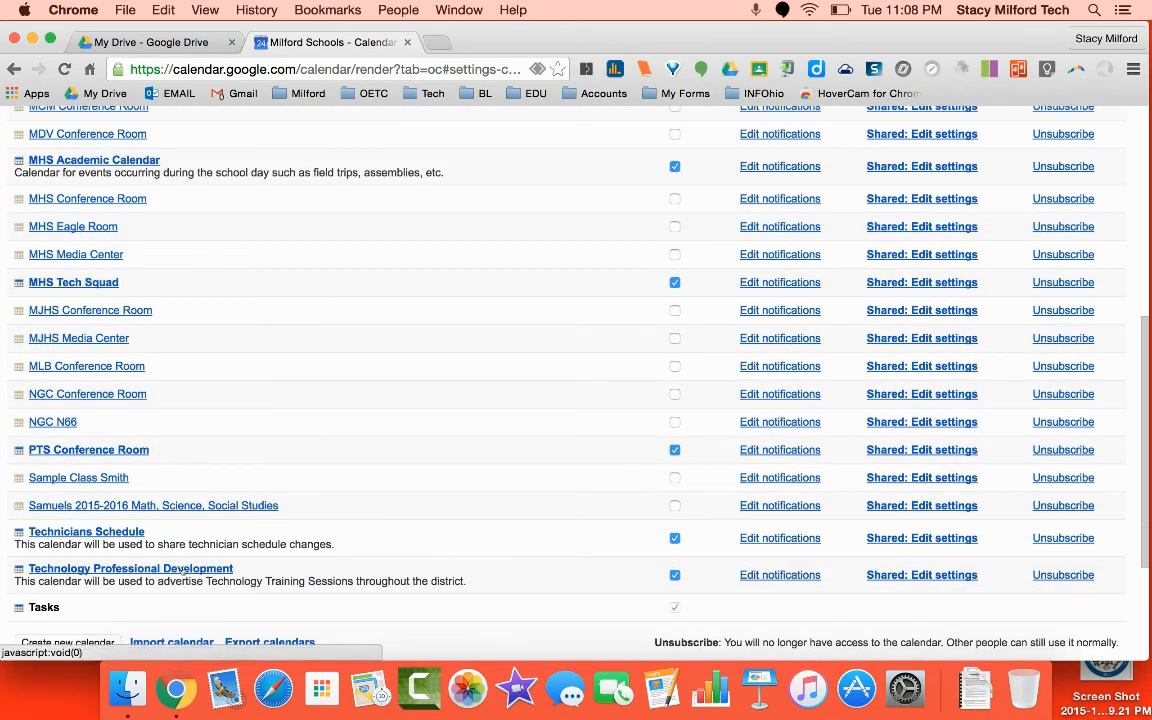
Open the Technology Professional Development calendar's details and highlight its calendar ID under Calendar Address.
left_click(185, 569)
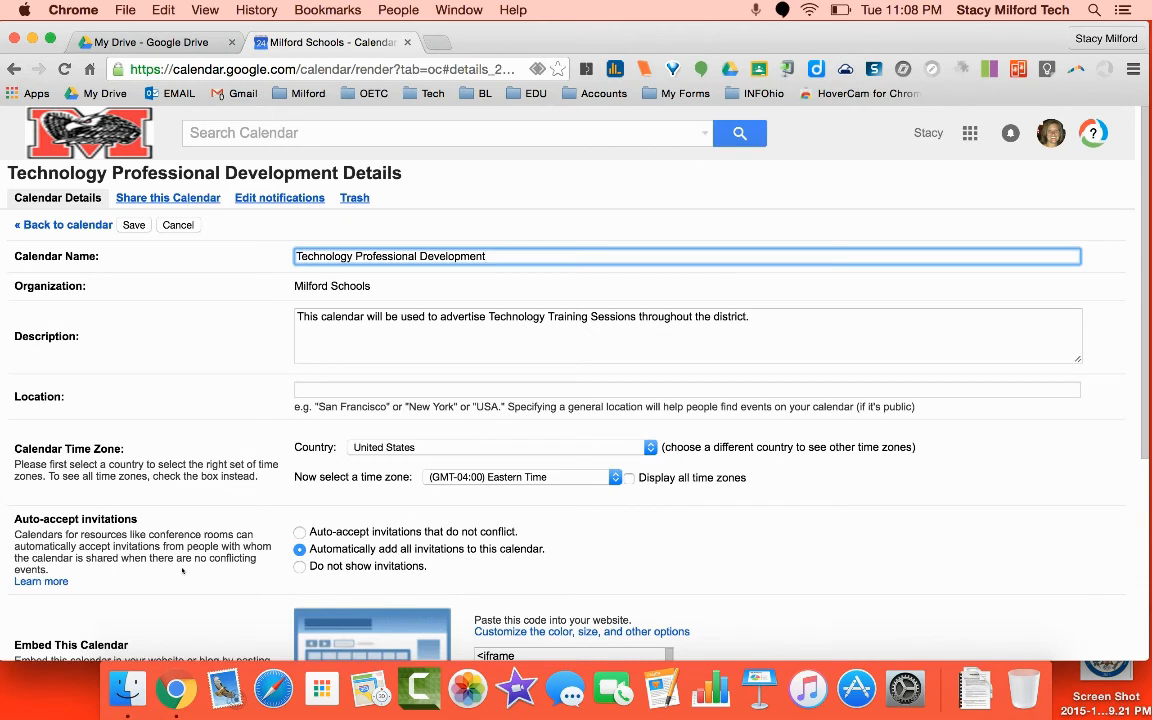
scroll(182, 365, "down", 2)
scroll(186, 368, "down", 4)
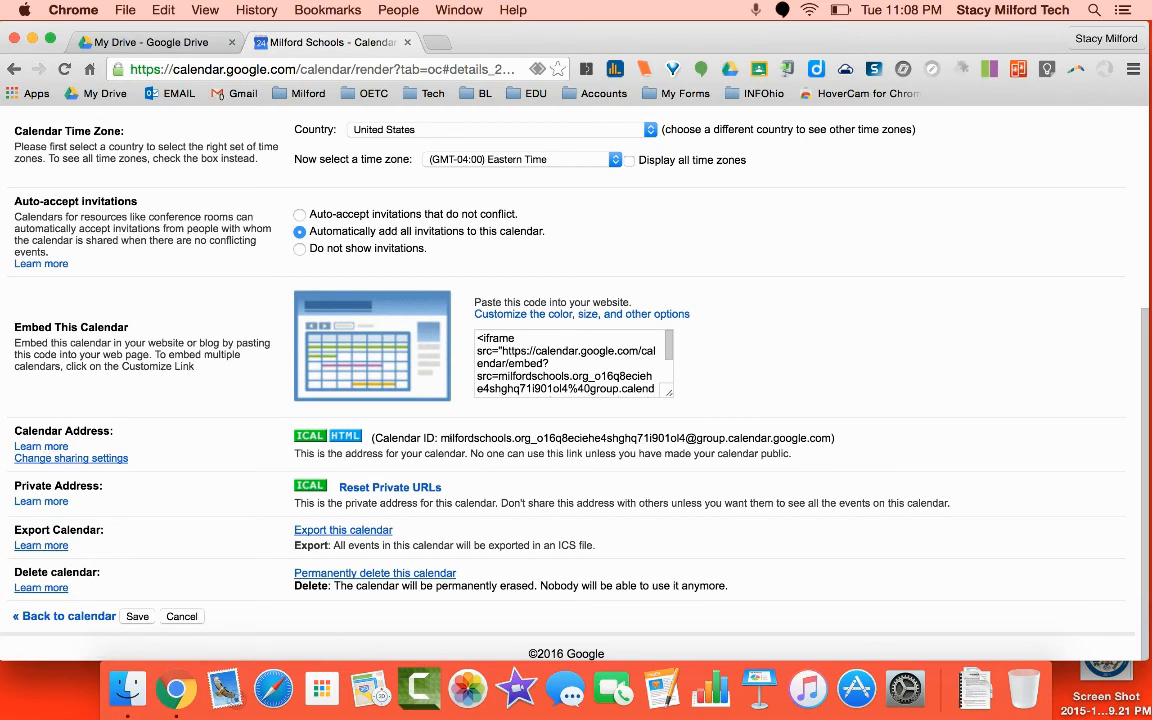
left_click_drag(441, 440, 831, 438)
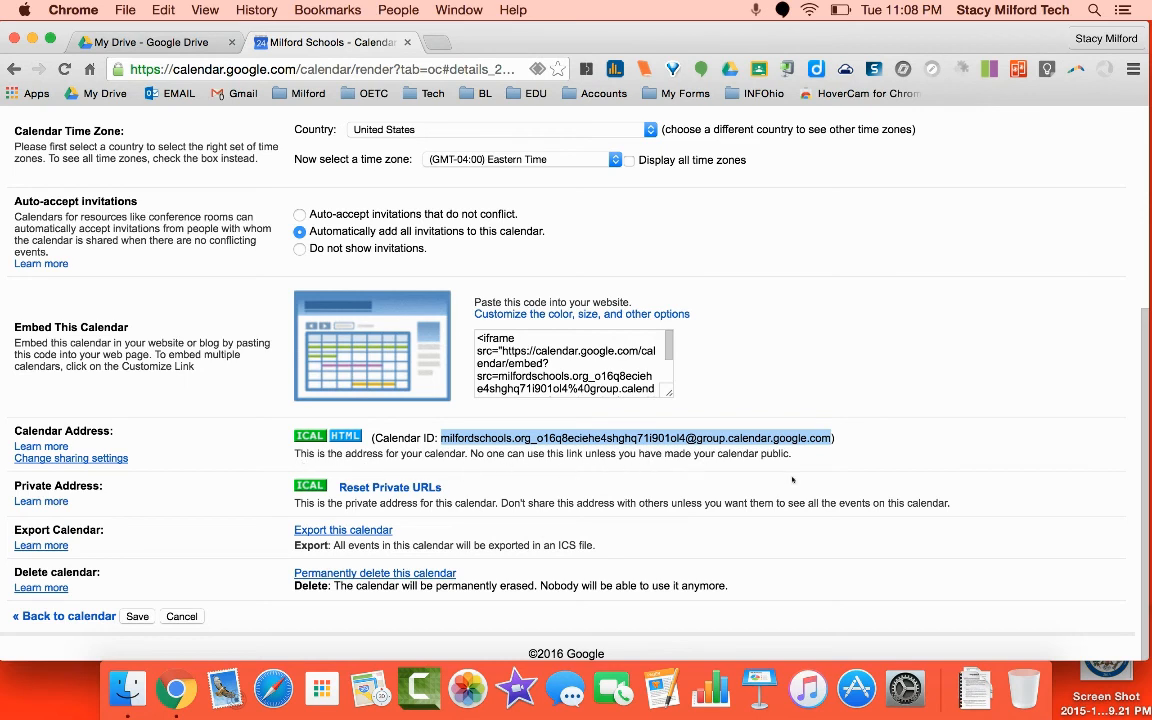
Review the rest of the Technology Professional Development calendar's details and save the page without changing any fields.
scroll(882, 432, "up", 1)
scroll(882, 432, "up", 5)
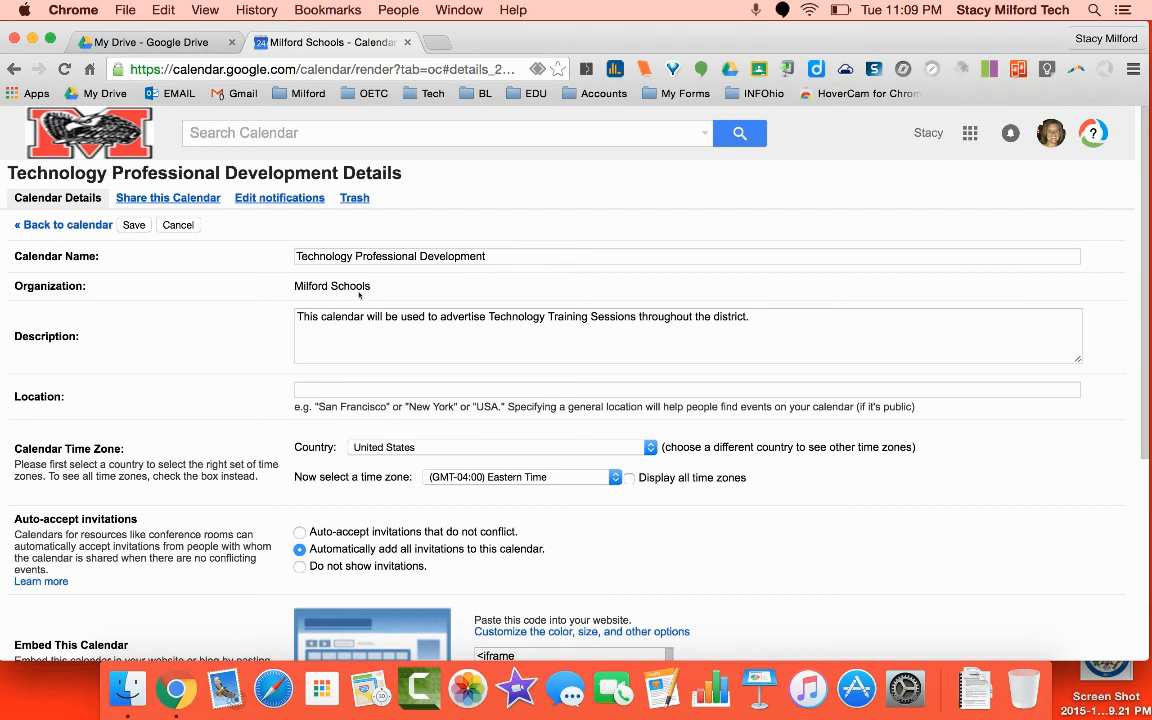
scroll(352, 330, "down", 5)
scroll(348, 353, "down", 2)
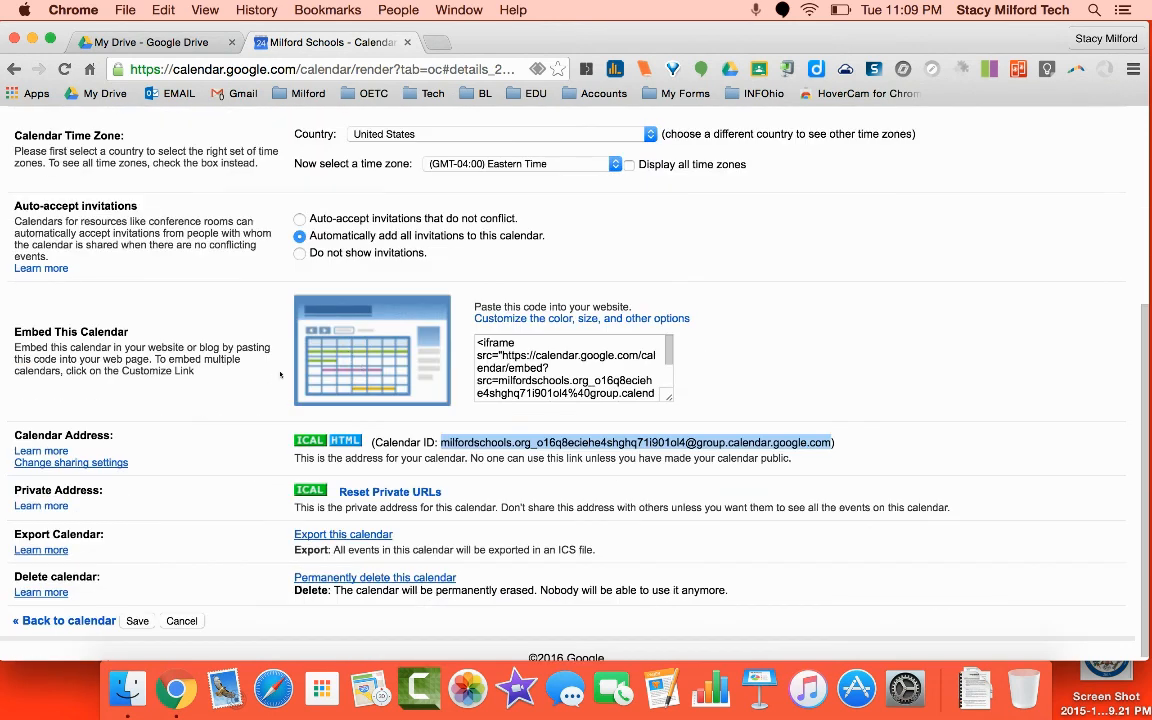
scroll(278, 385, "down", 1)
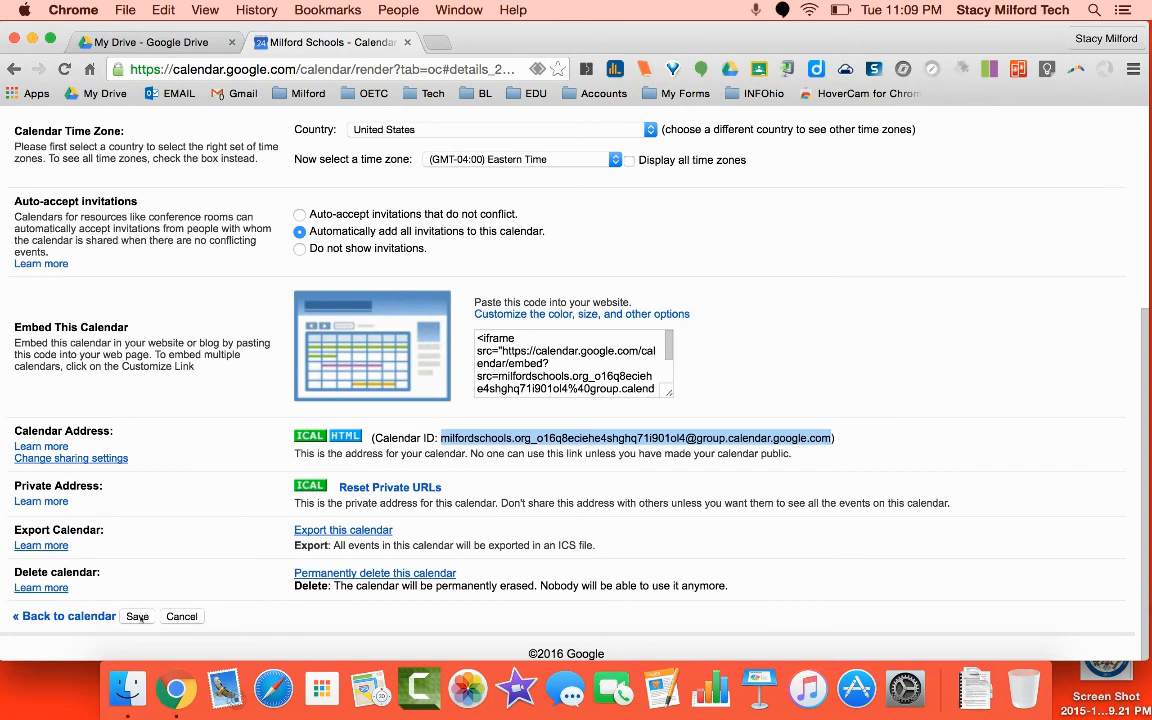
left_click(137, 617)
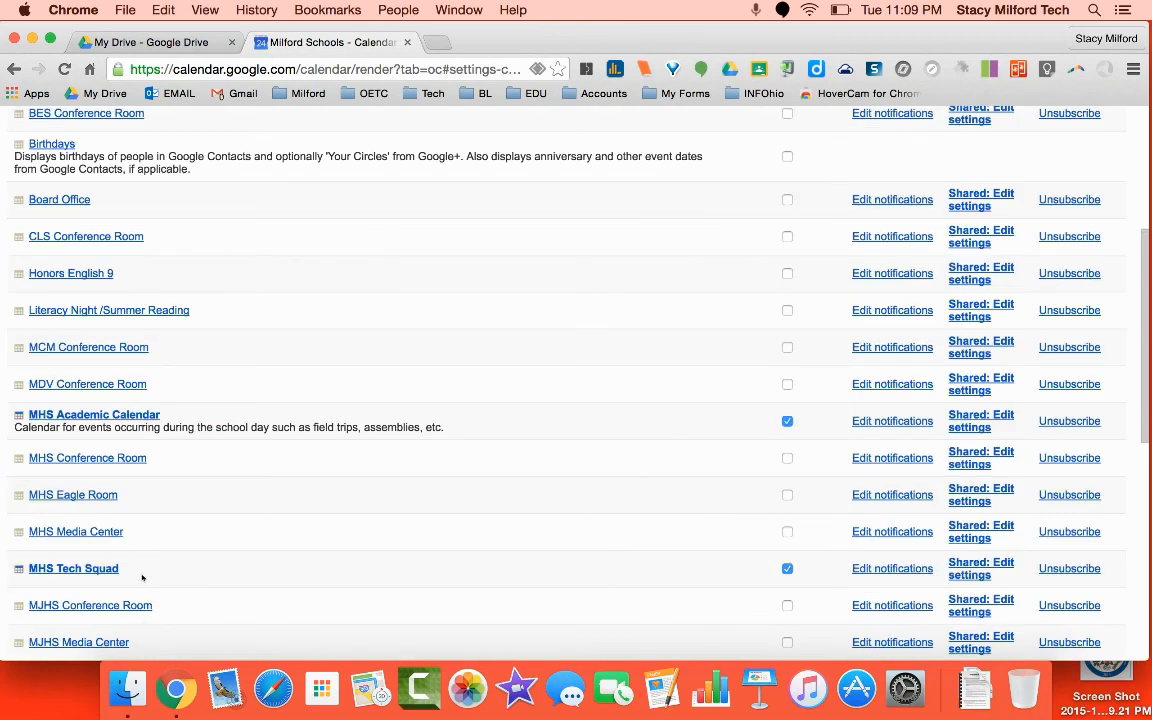
View the sharing settings of the Technology Professional Development calendar and return to the June month view.
scroll(155, 590, "down", 5)
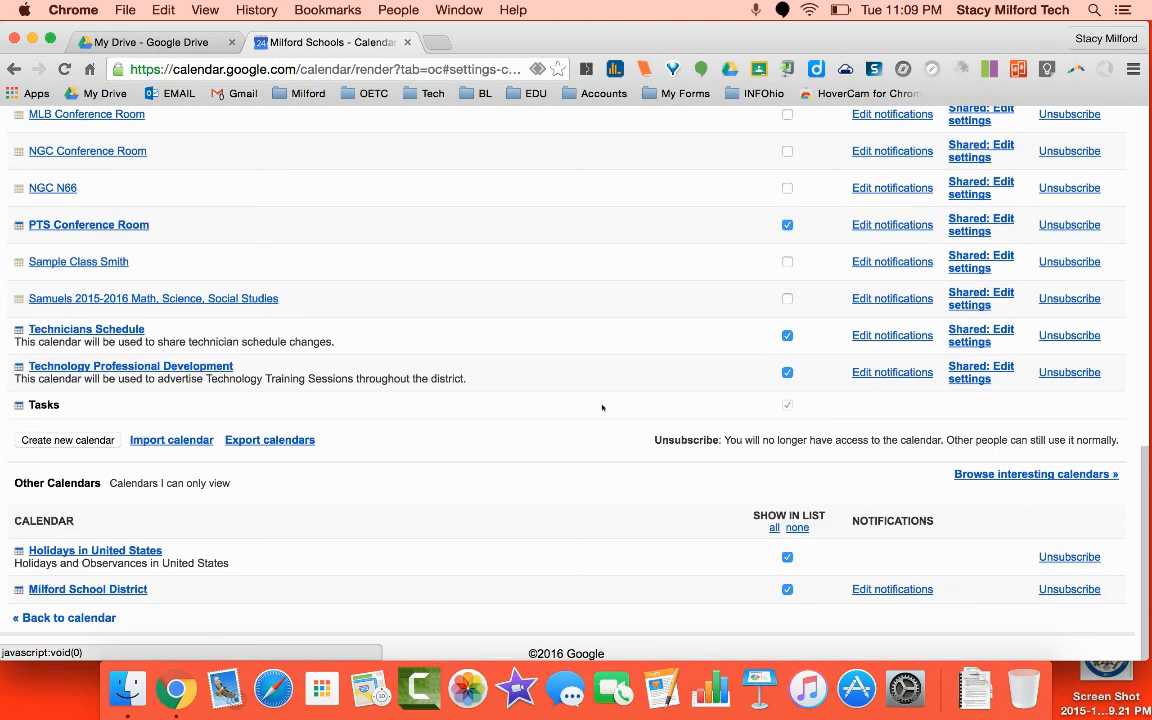
left_click(980, 372)
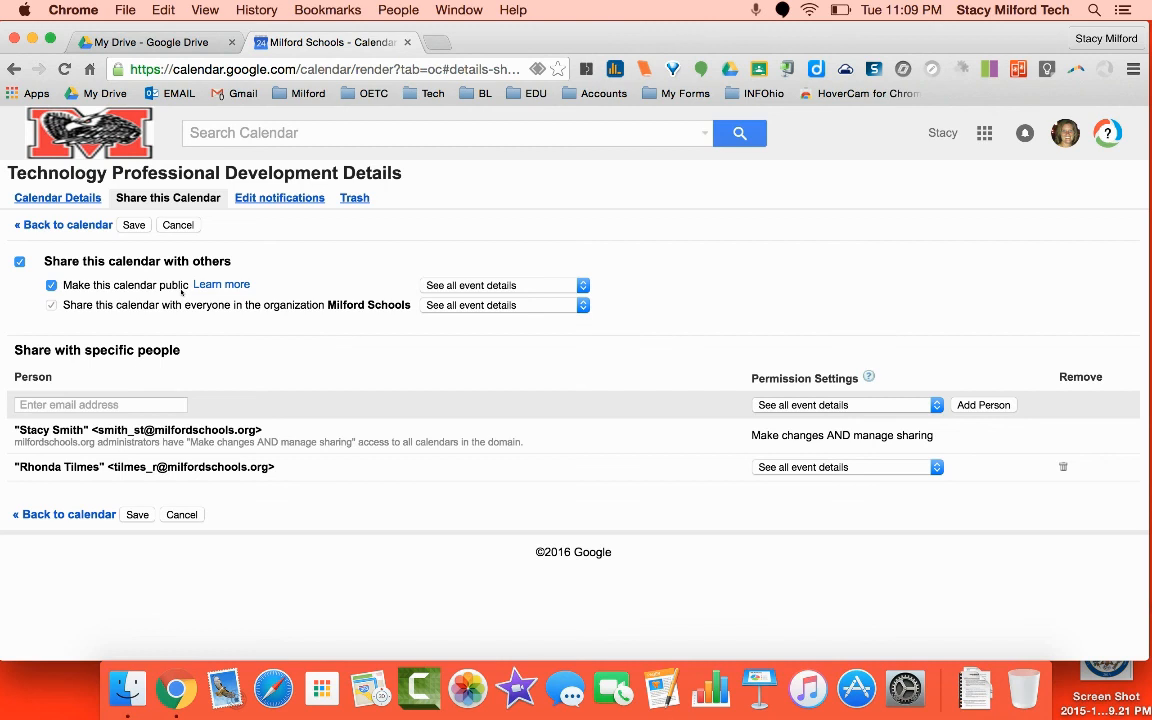
left_click(66, 224)
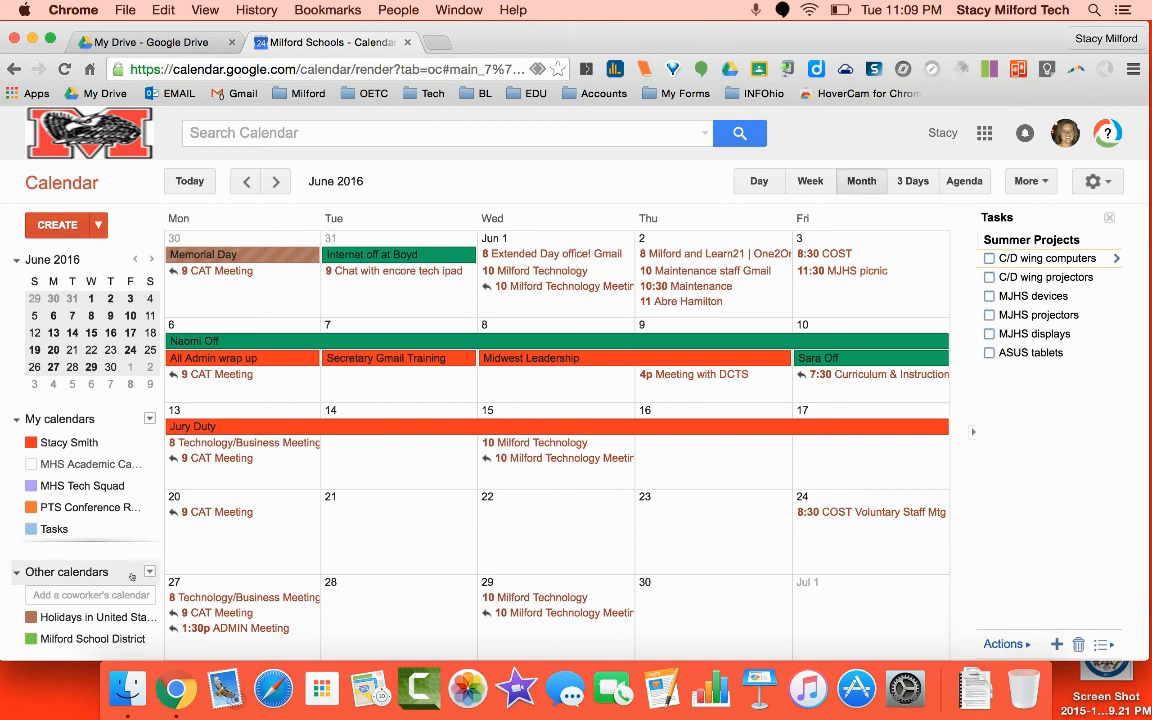
left_click(149, 572)
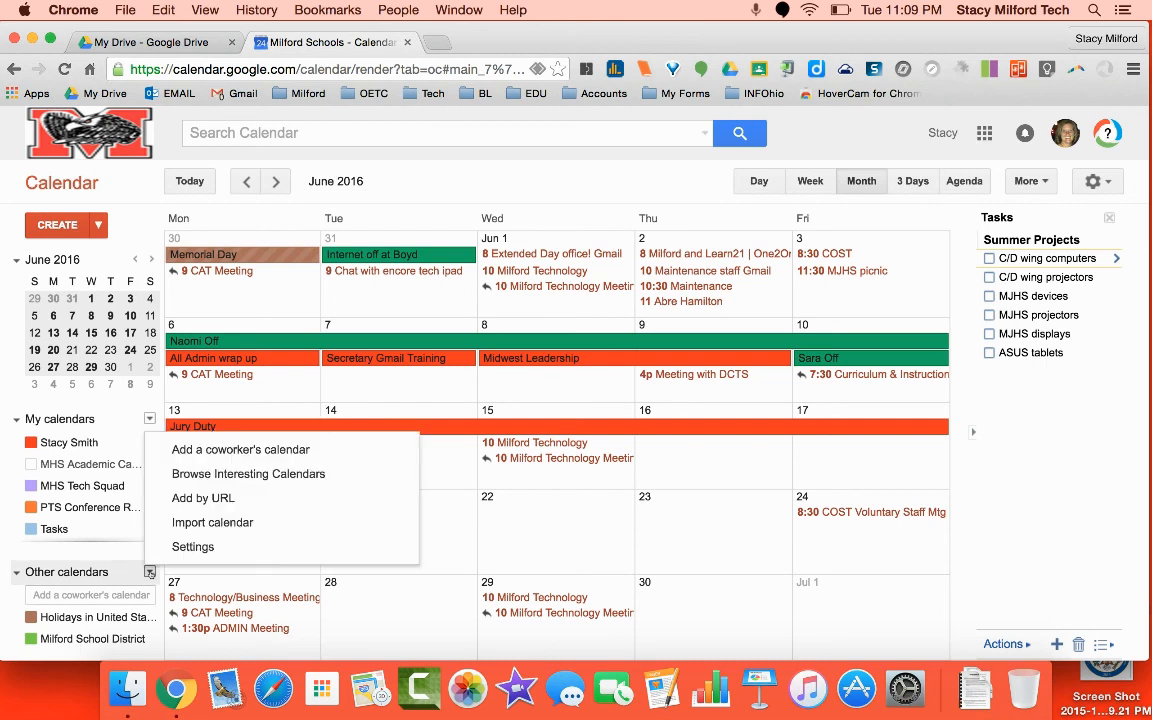
left_click(205, 498)
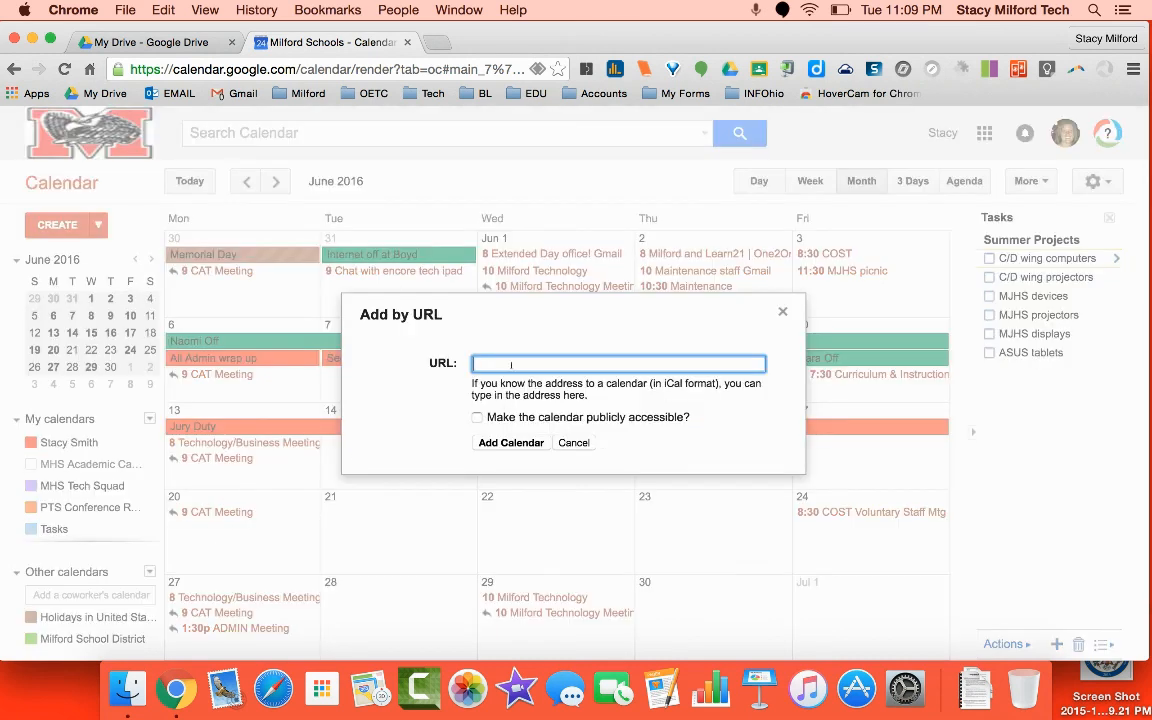
type("Conference Room")
left_click_drag(569, 364, 467, 366)
key("BackSpace")
left_click(573, 443)
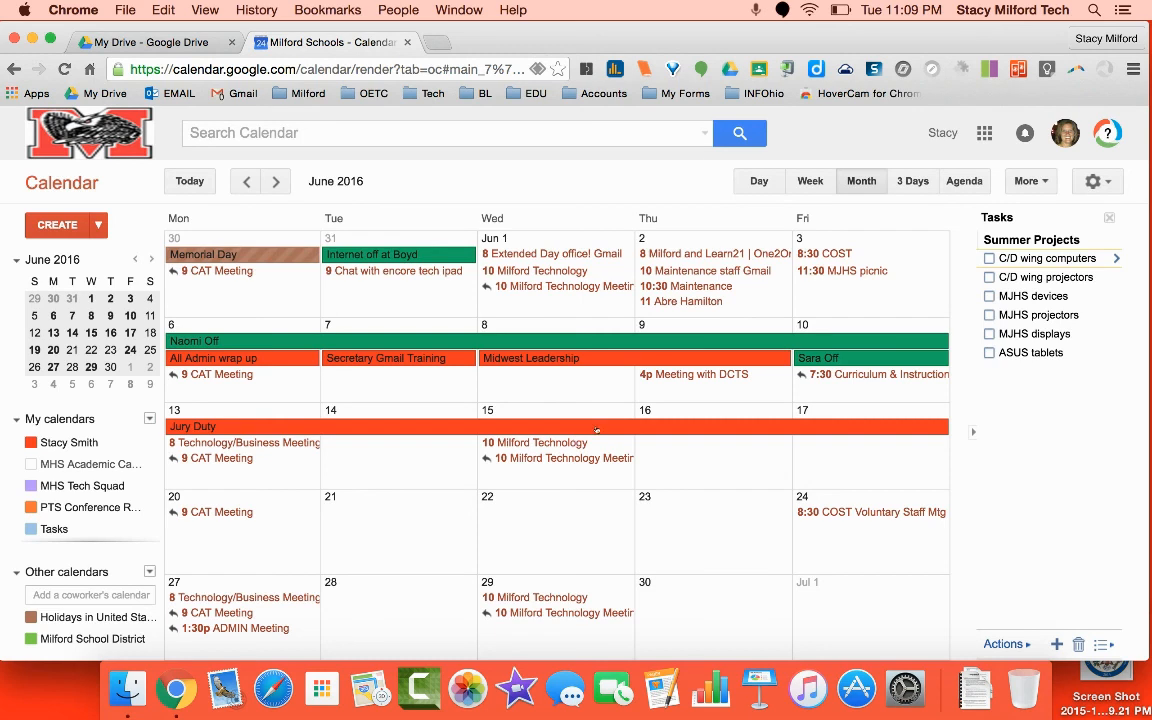
Reopen the calendar settings and go to the details page of the Technology Professional Development calendar.
left_click(1096, 184)
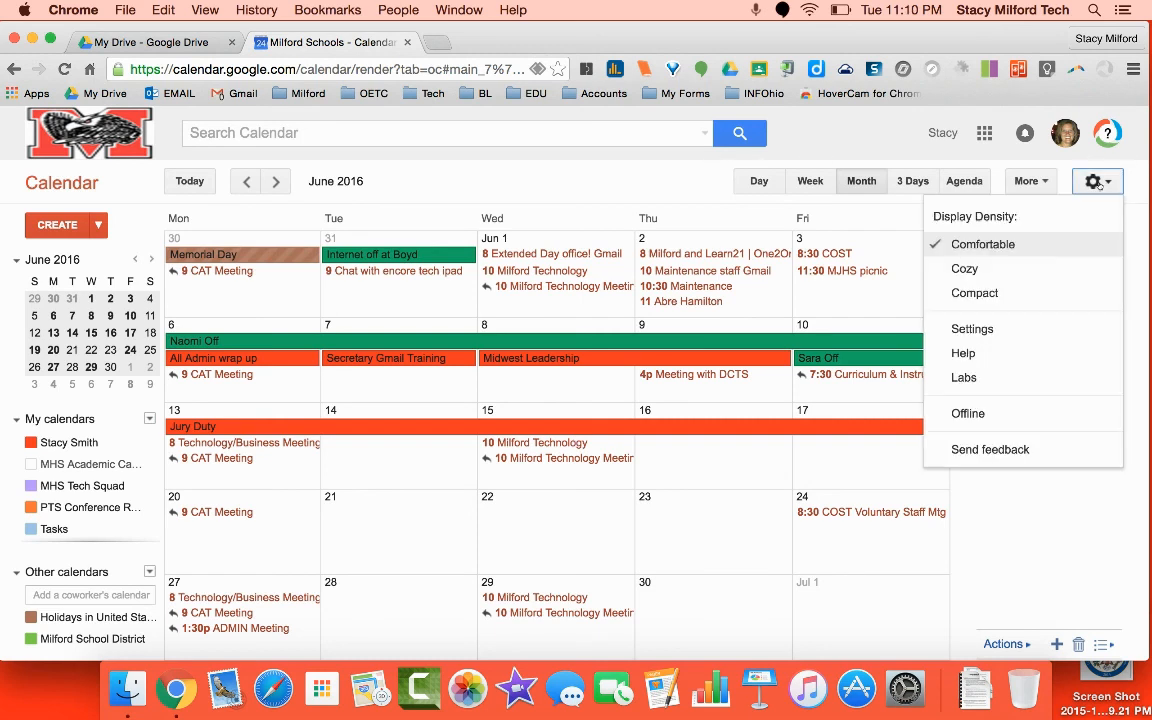
left_click(985, 332)
left_click(97, 198)
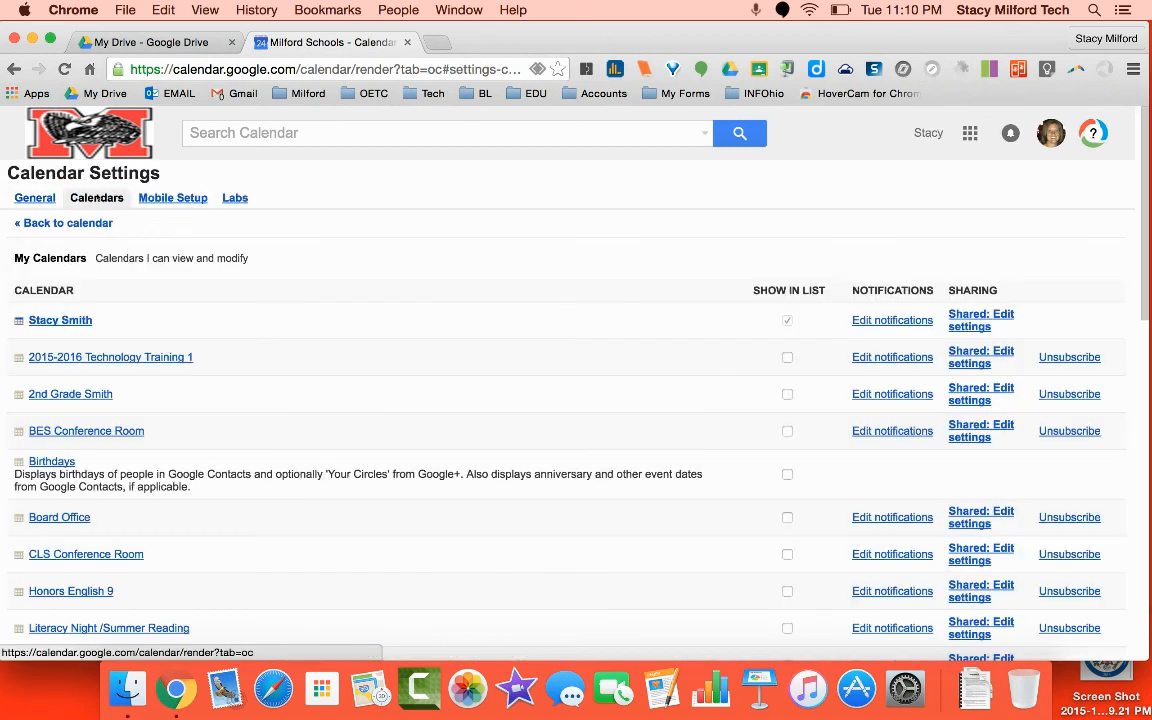
scroll(587, 365, "down", 15)
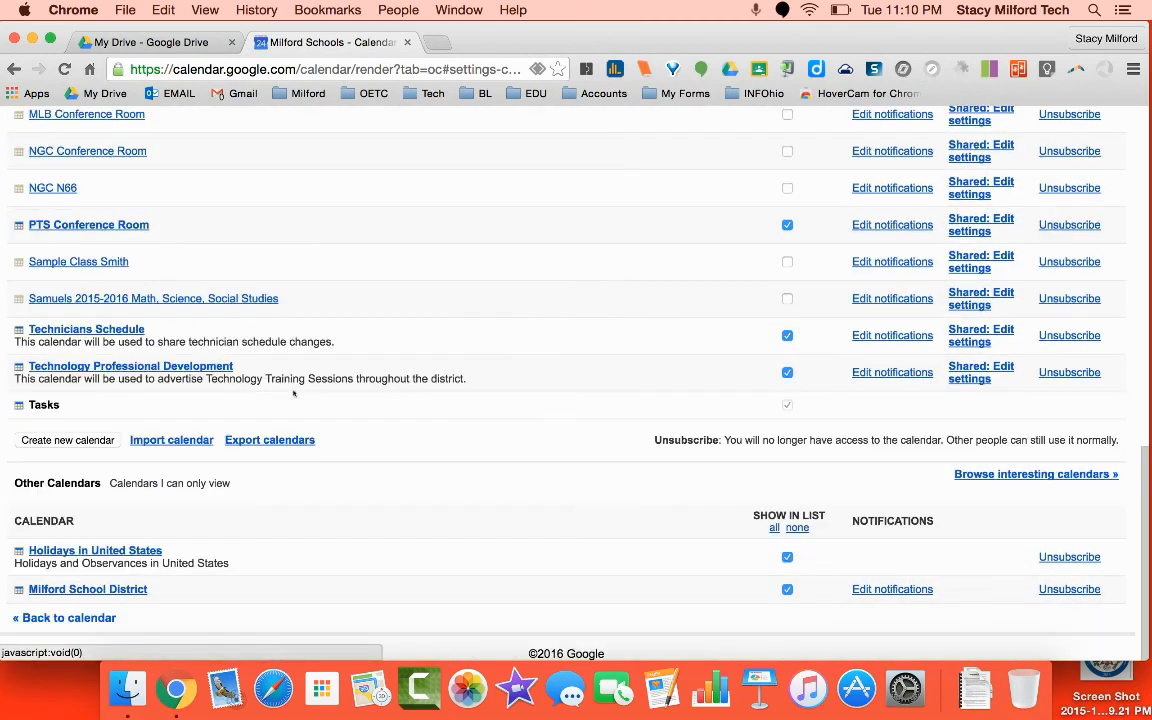
left_click(157, 372)
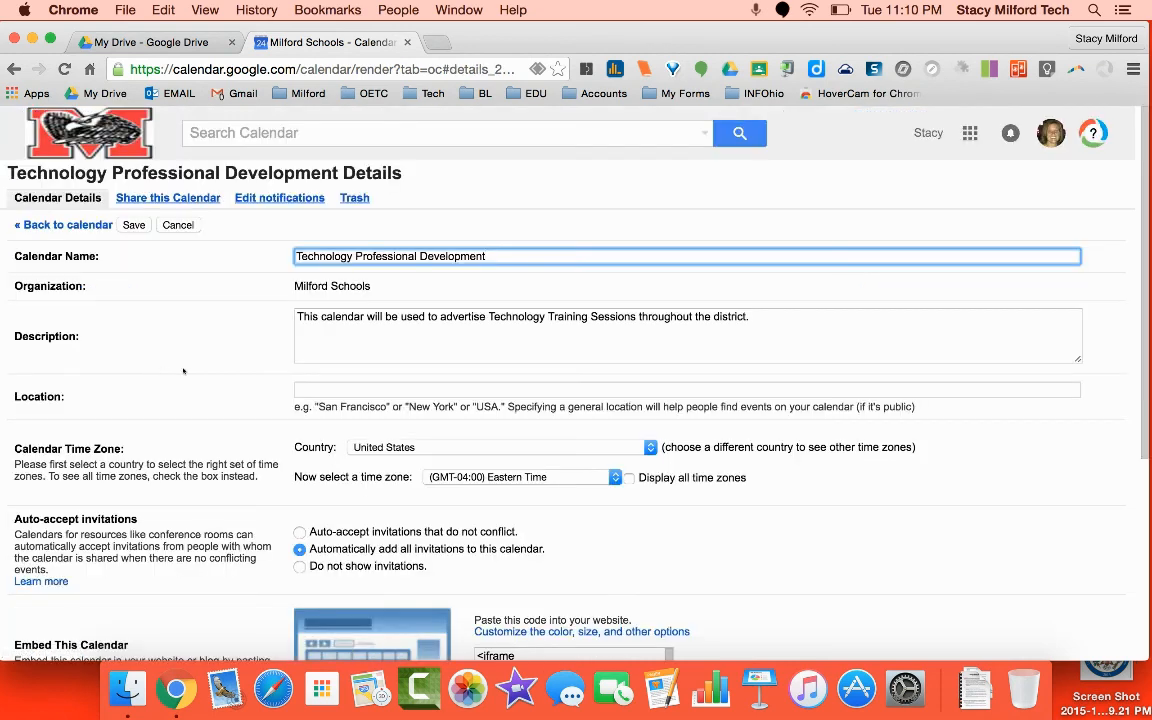
Copy the calendar ID from the Calendar Address section and return to the June month view.
scroll(184, 320, "down", 5)
scroll(229, 395, "down", 2)
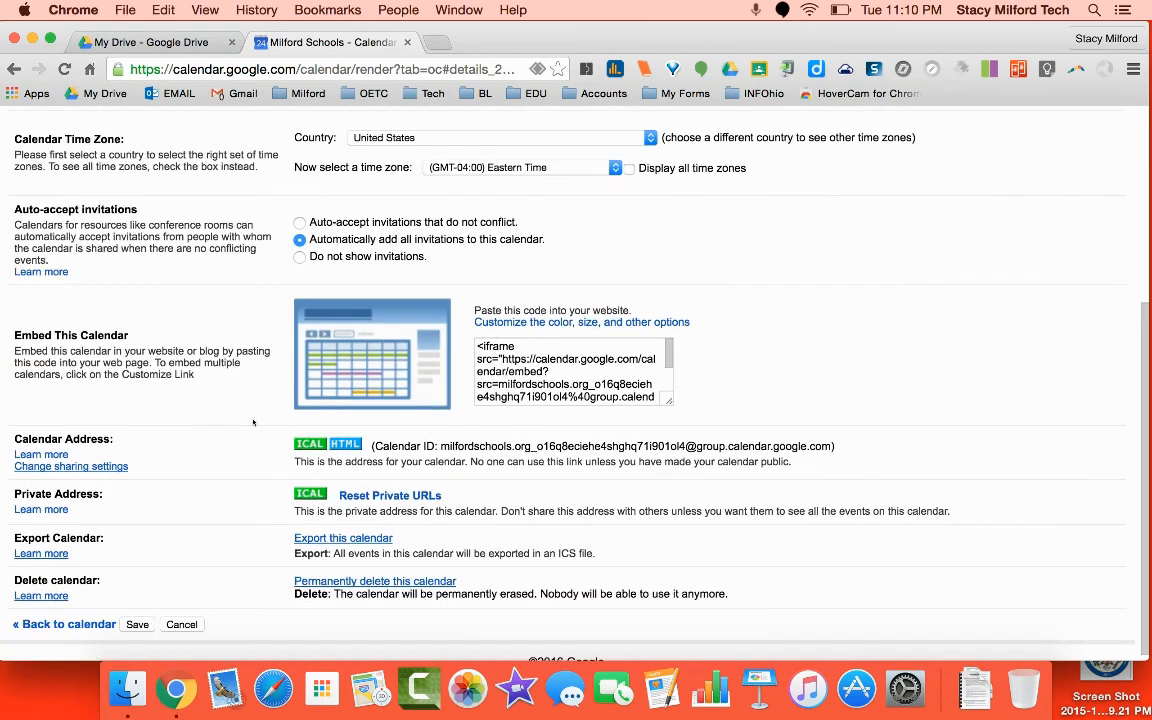
left_click_drag(440, 446, 833, 446)
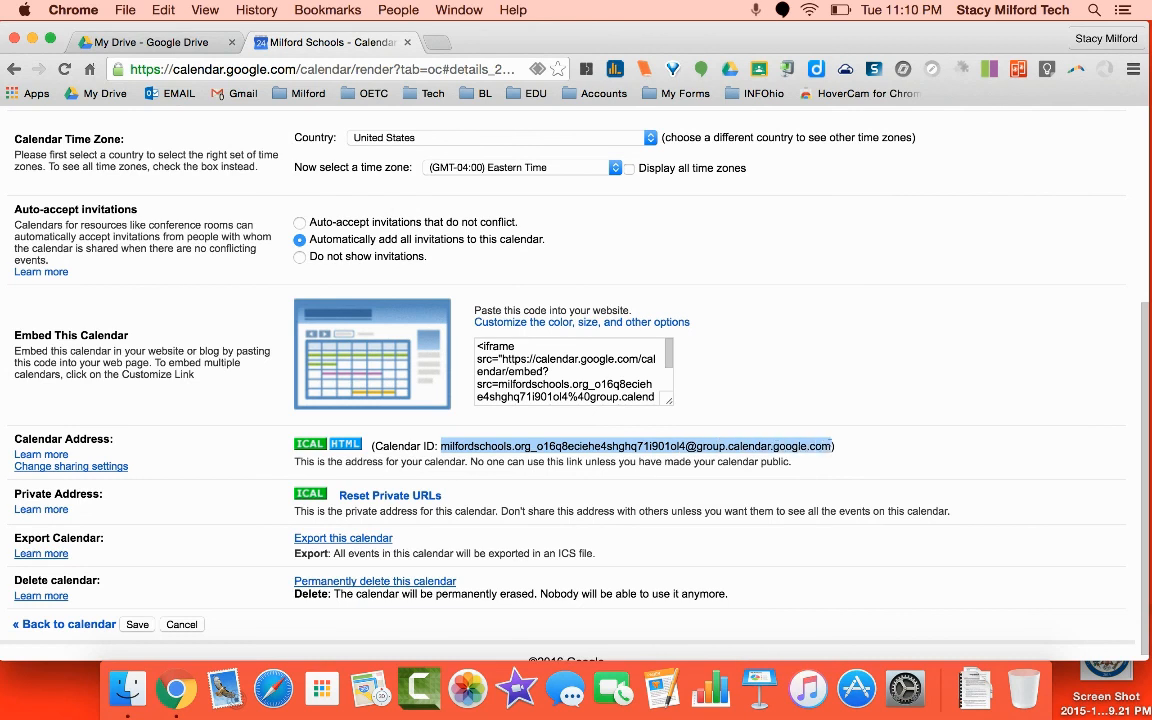
scroll(535, 346, "up", 10)
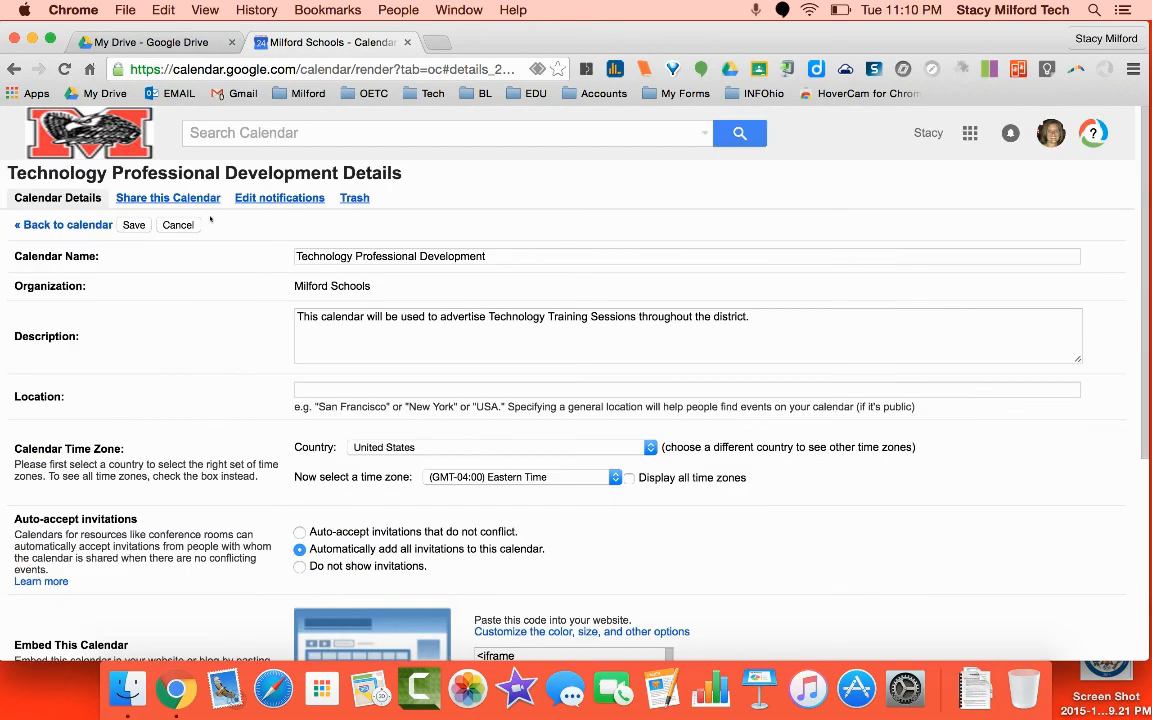
left_click(60, 207)
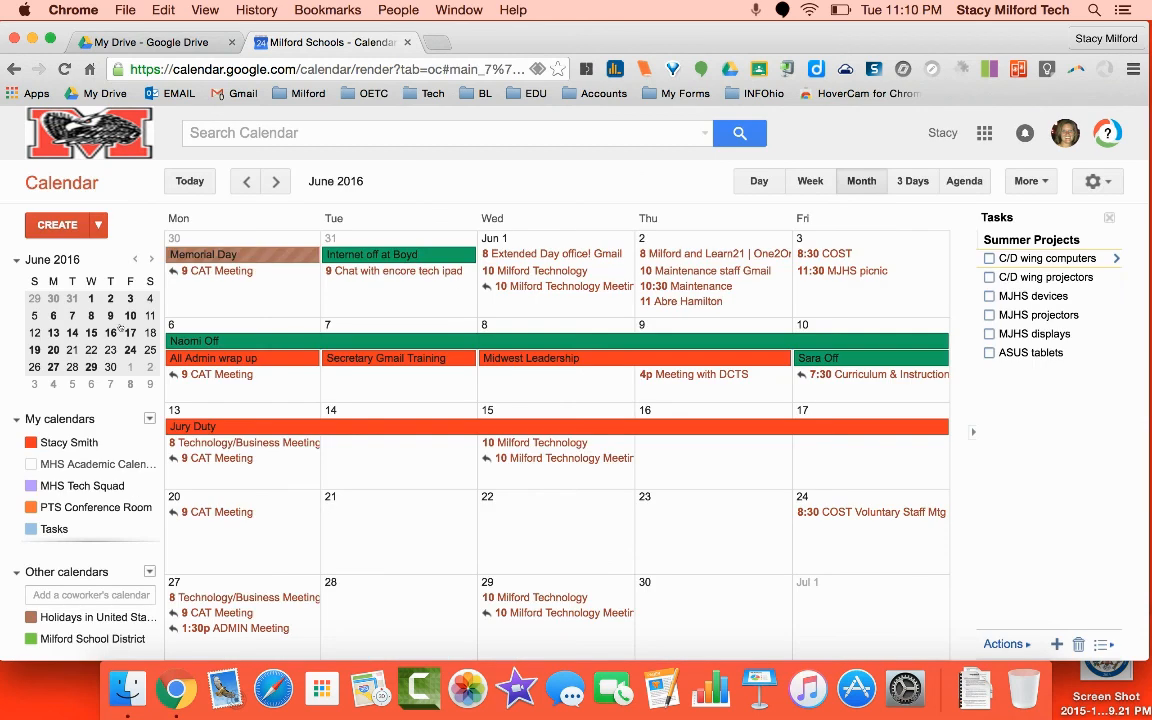
Paste the copied calendar ID into the Add by URL form, try the publicly accessible option, and cancel without adding the calendar.
left_click(150, 572)
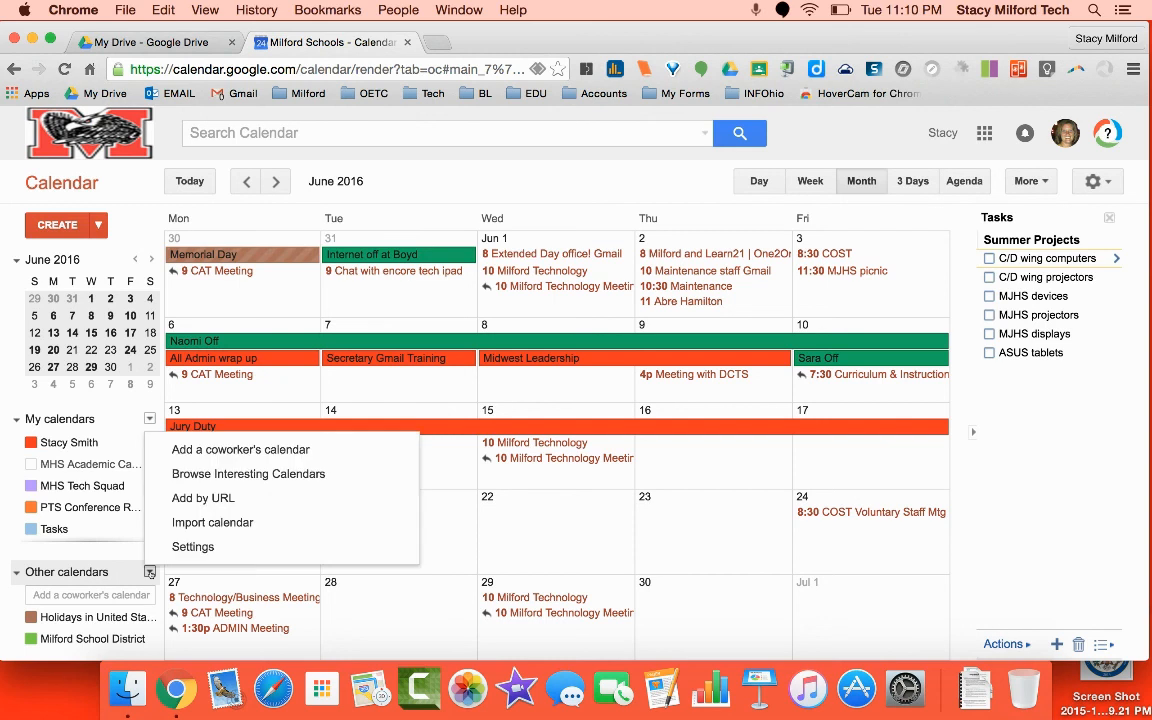
left_click(200, 498)
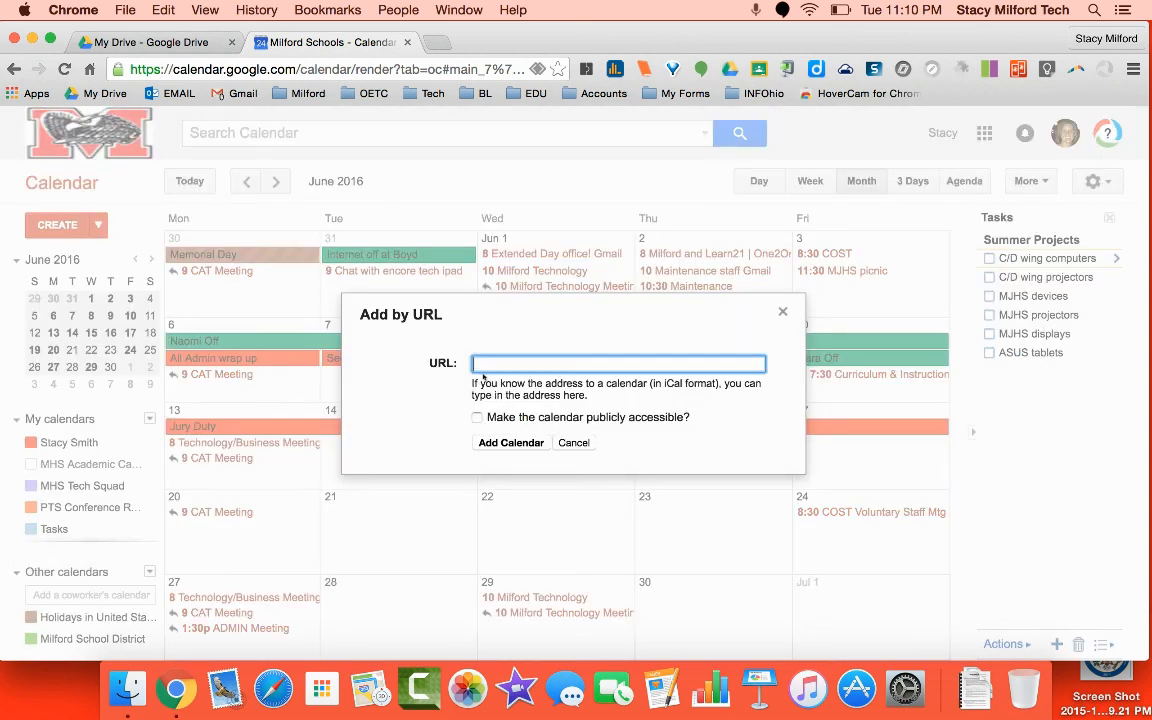
key("super+v")
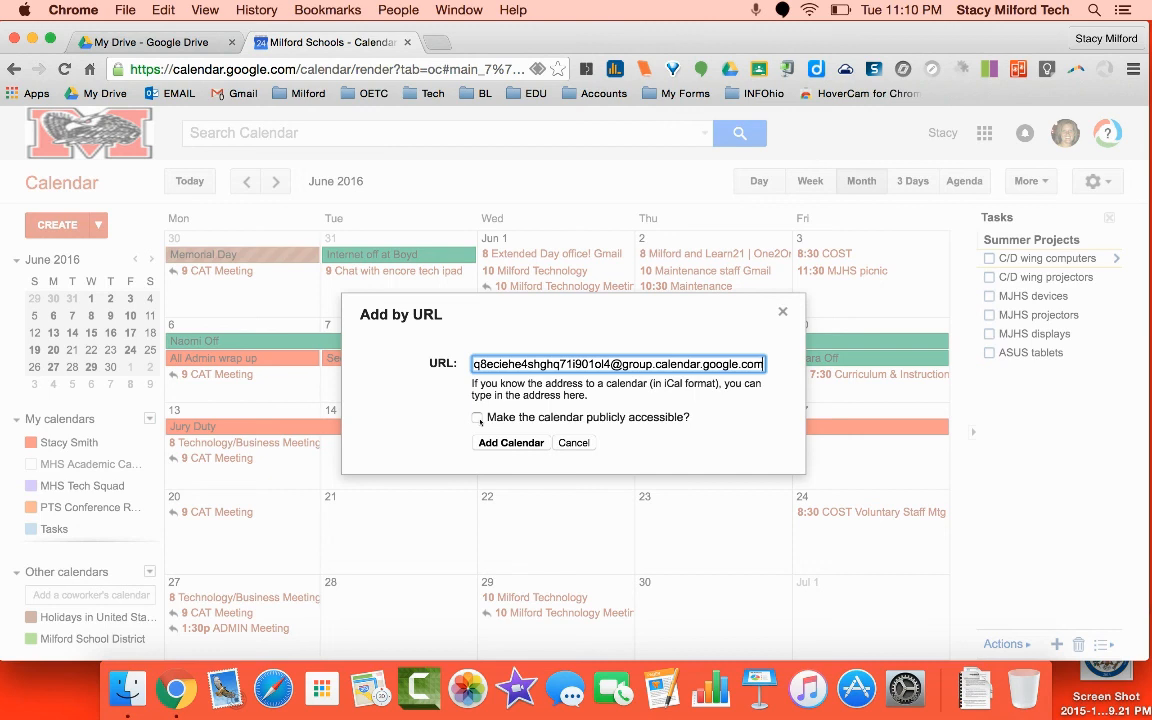
left_click(478, 418)
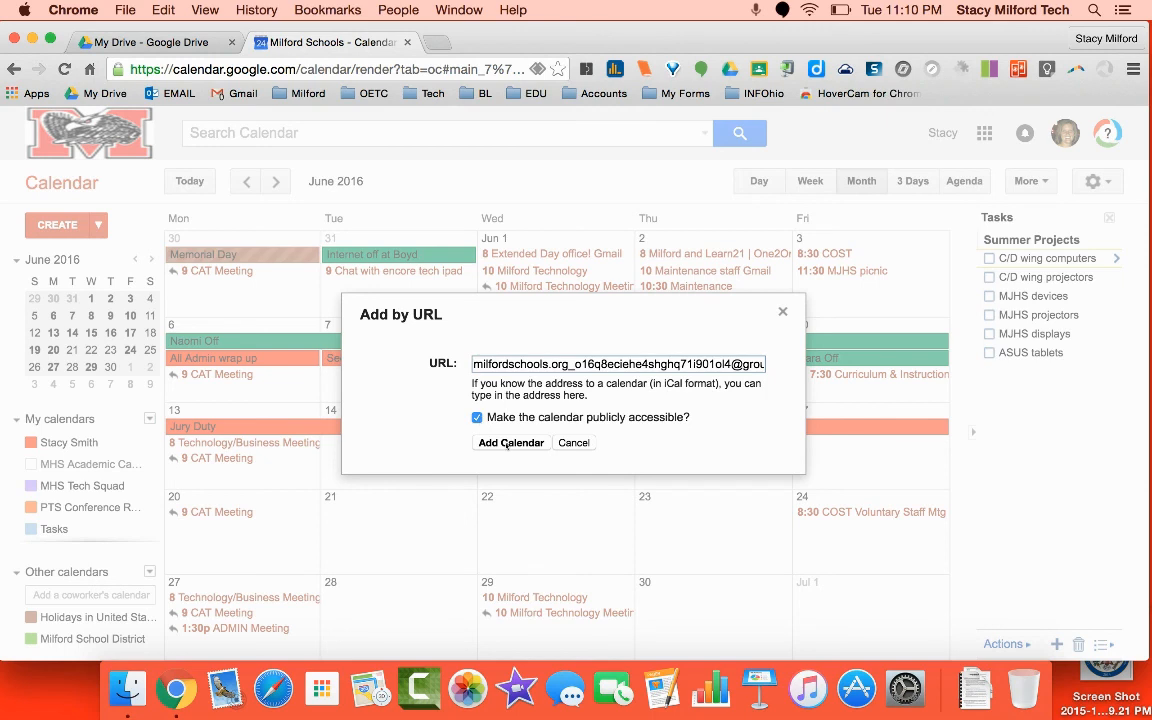
left_click(478, 418)
left_click(582, 444)
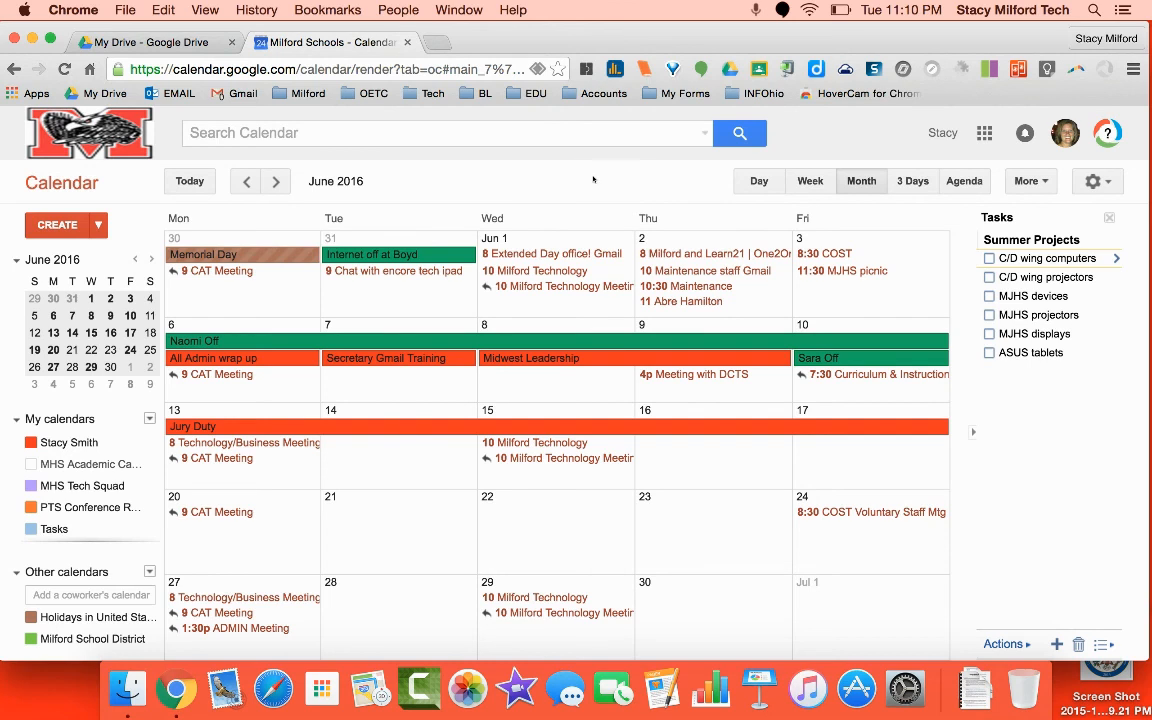